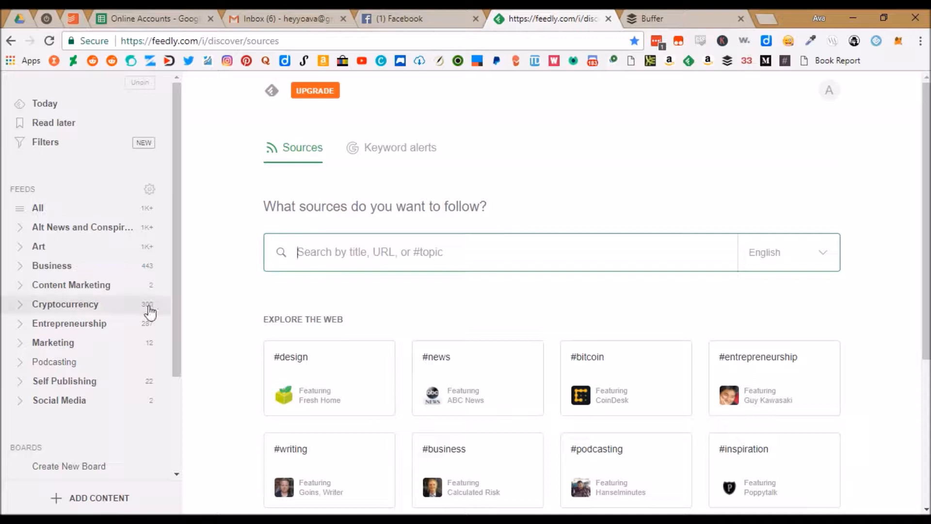
Look through the existing feed categories, the suggested topics under Explore the Web and the options for adding content
scroll(108, 345, down, 3)
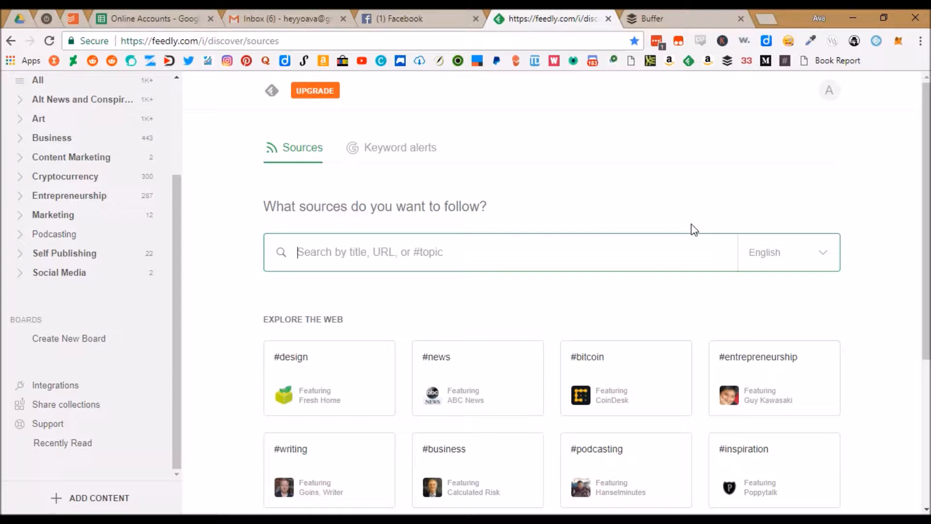
scroll(430, 303, down, 1)
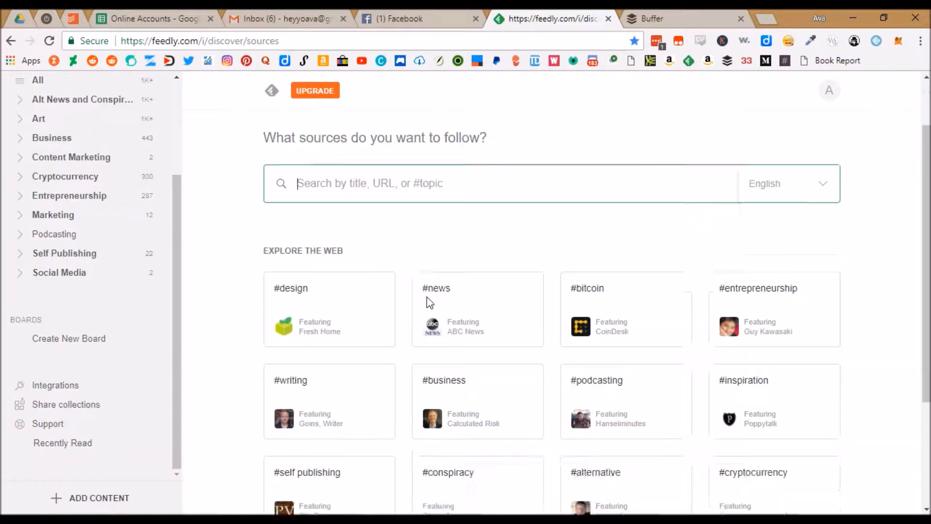
scroll(430, 302, down, 3)
scroll(451, 318, up, 3)
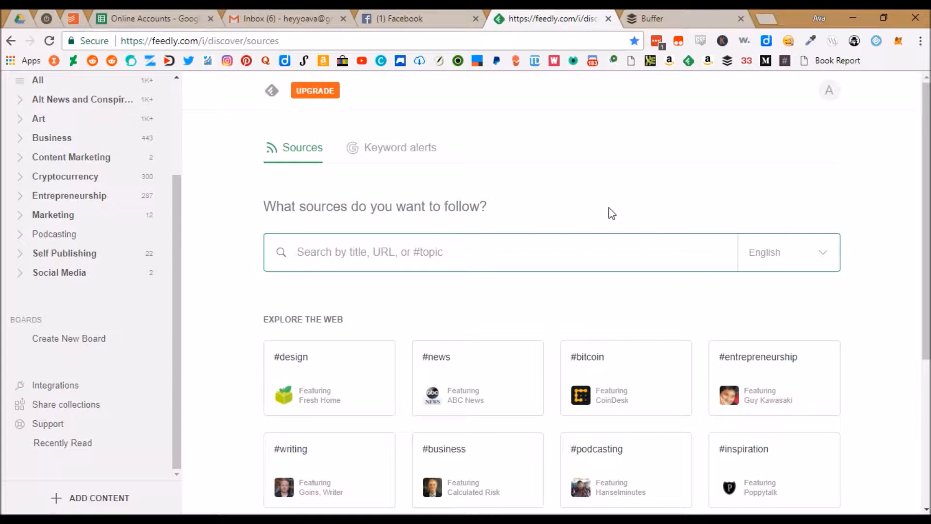
scroll(605, 225, down, 3)
scroll(605, 225, down, 2)
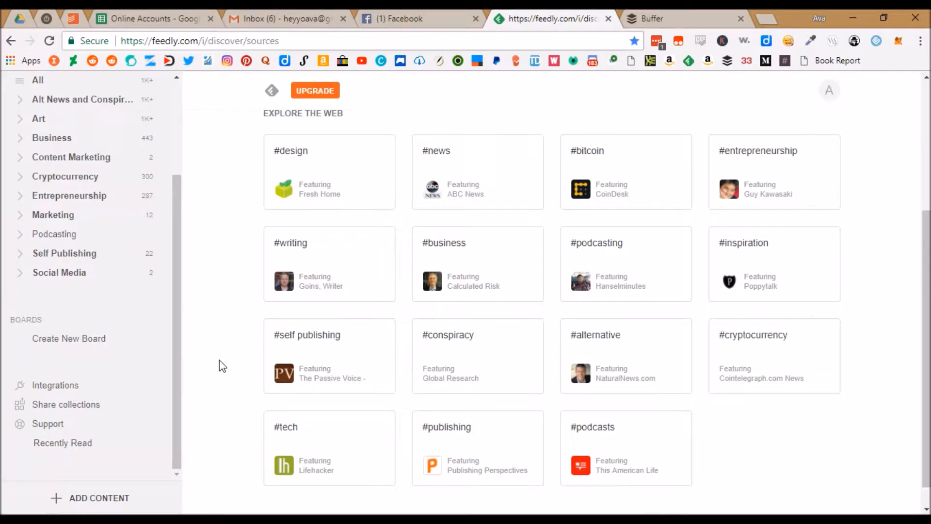
scroll(219, 361, down, 1)
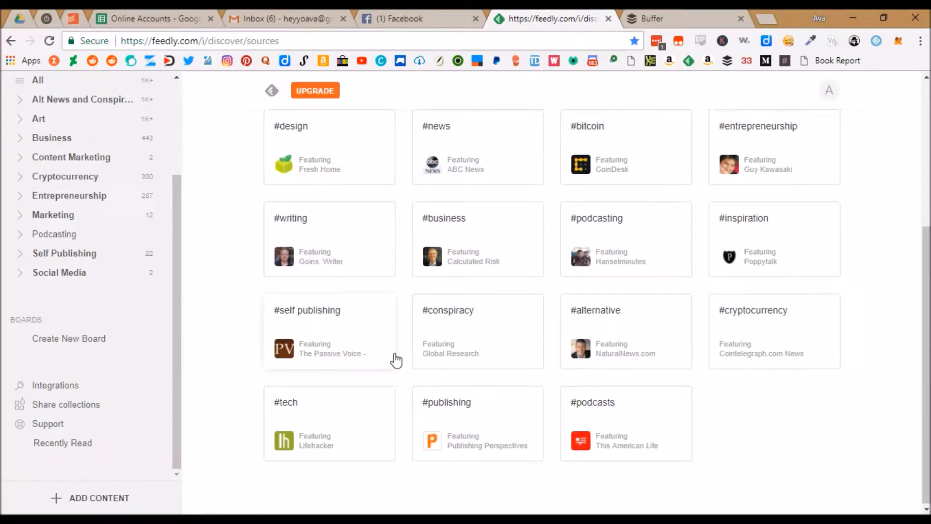
scroll(396, 360, up, 3)
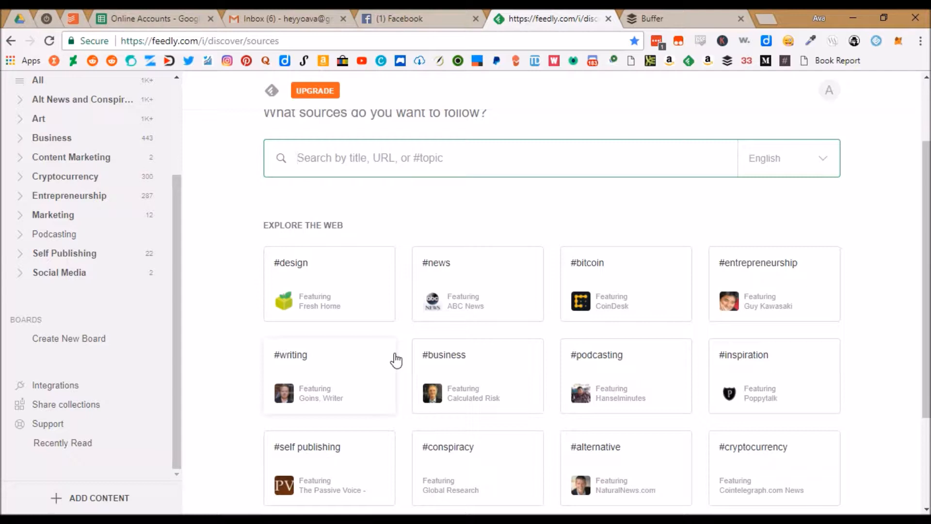
scroll(392, 357, up, 2)
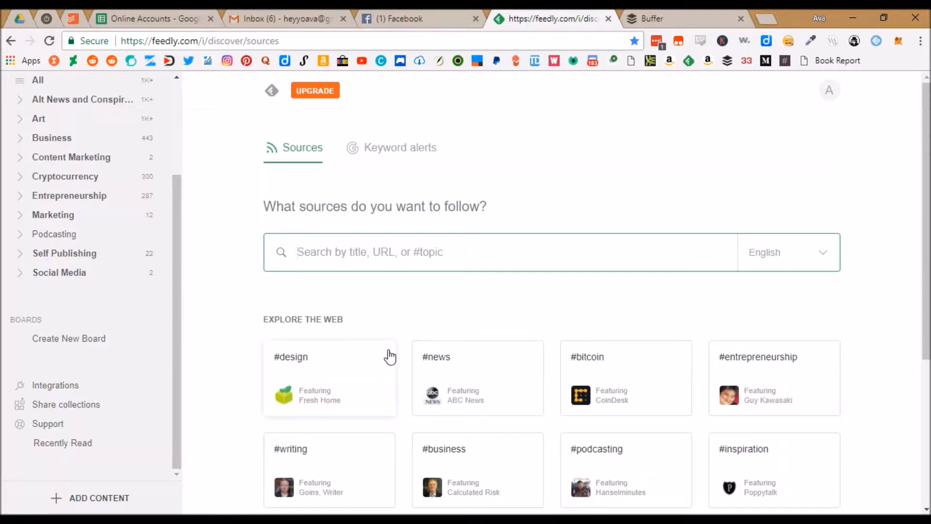
click(104, 507)
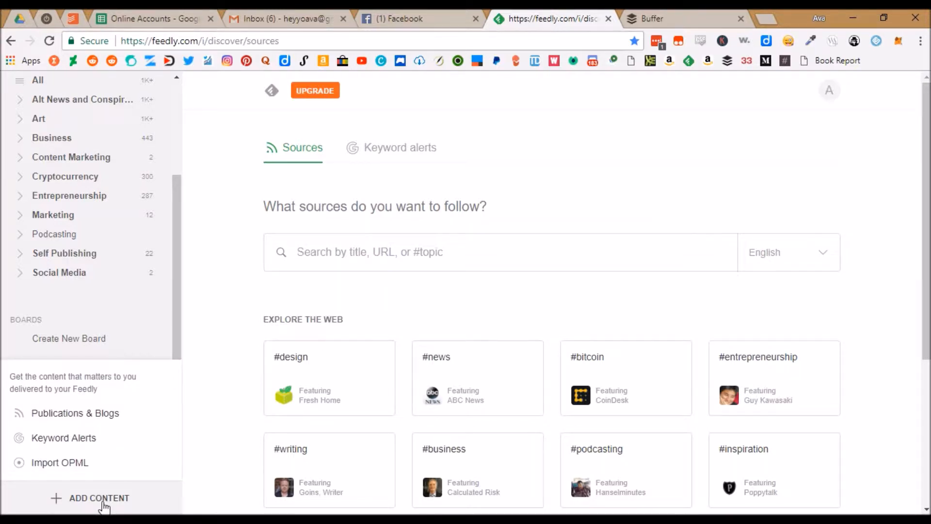
click(81, 504)
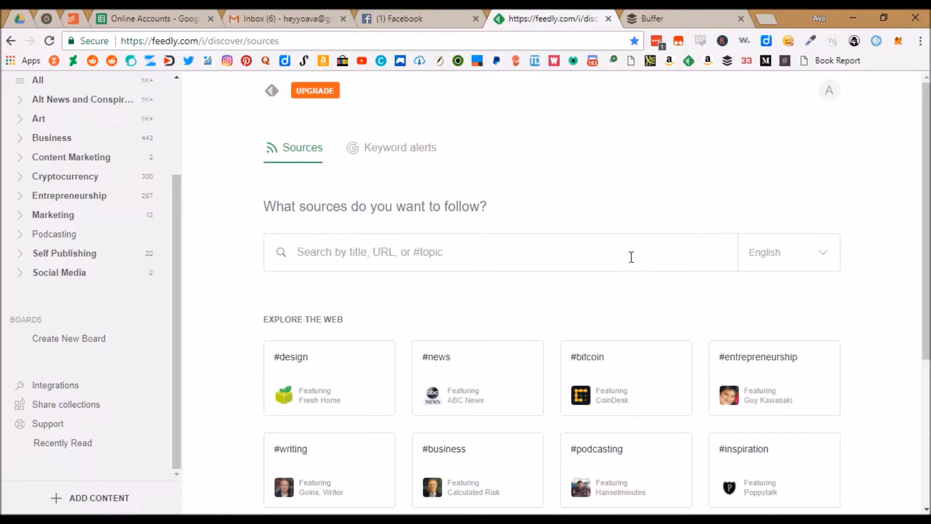
Search the sources for "blogging"
click(446, 254)
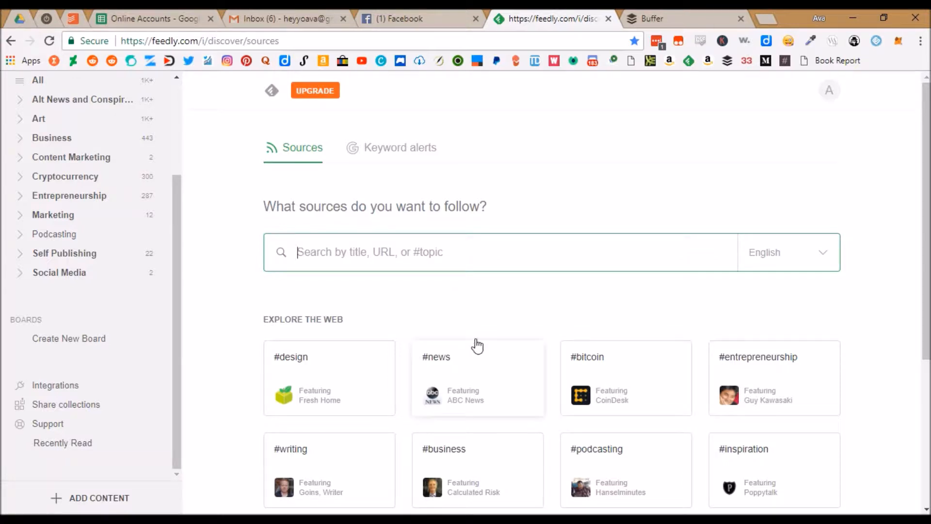
scroll(609, 322, down, 5)
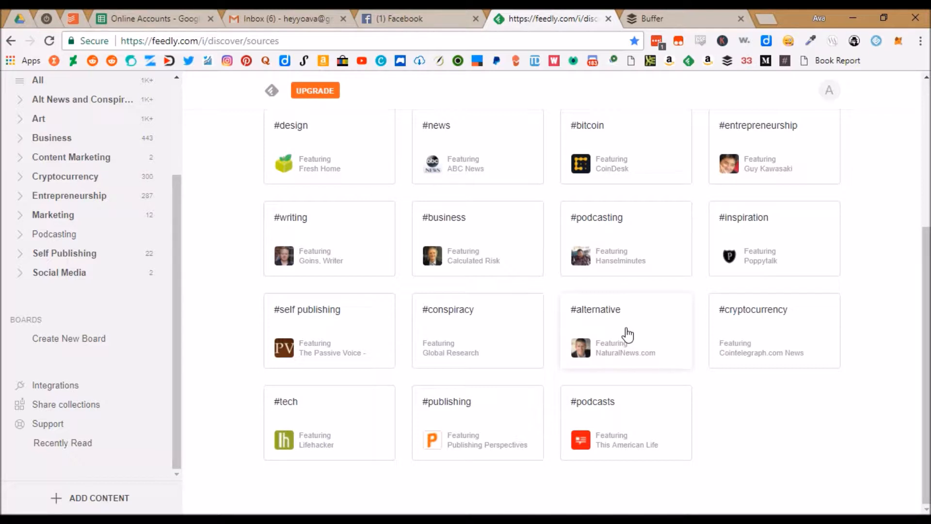
scroll(628, 335, up, 4)
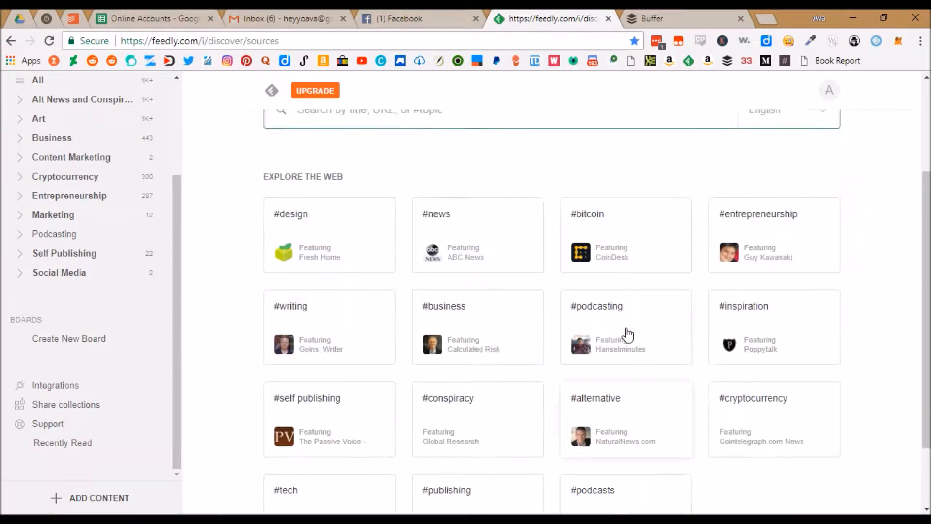
scroll(628, 334, down, 3)
scroll(628, 335, up, 3)
scroll(628, 335, up, 1)
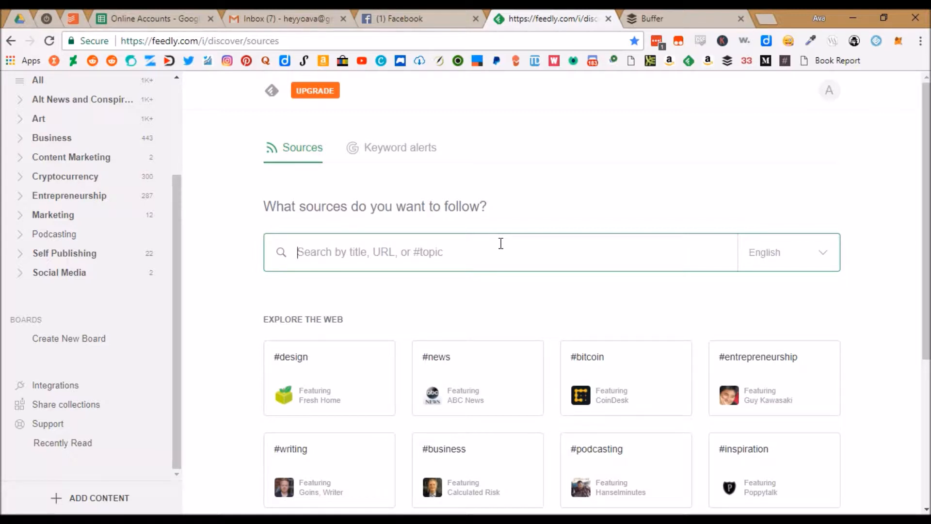
text(blo)
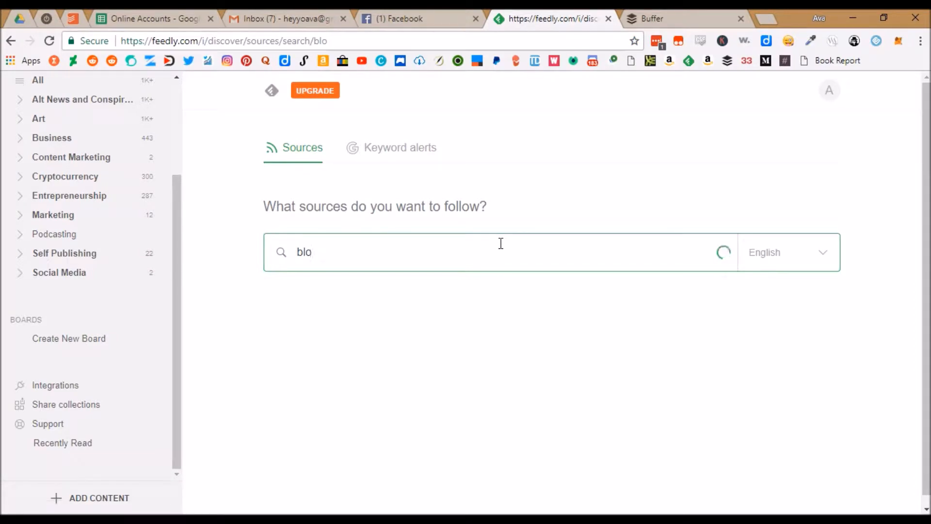
text(gging)
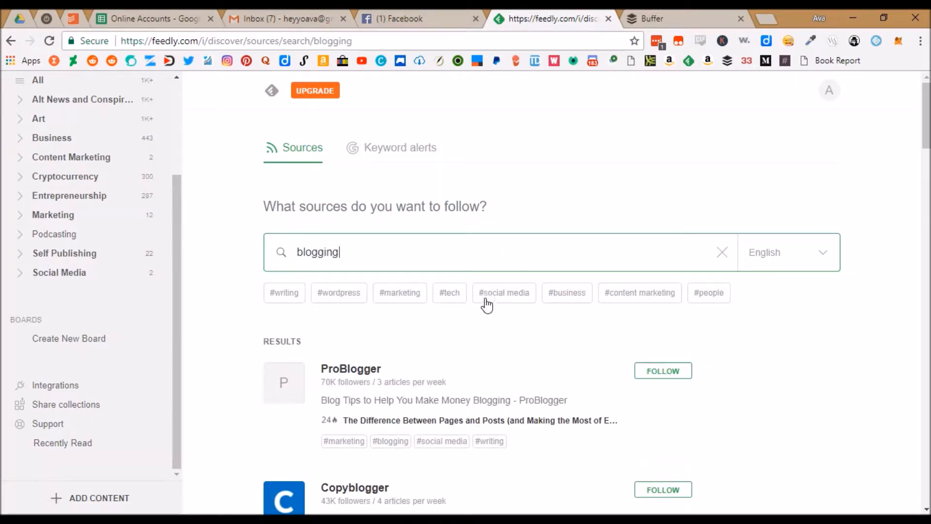
Examine the first blogging results, from ProBlogger to BloggingPro, including their follower numbers, posting frequency, descriptions and topic tags
scroll(485, 305, down, 1)
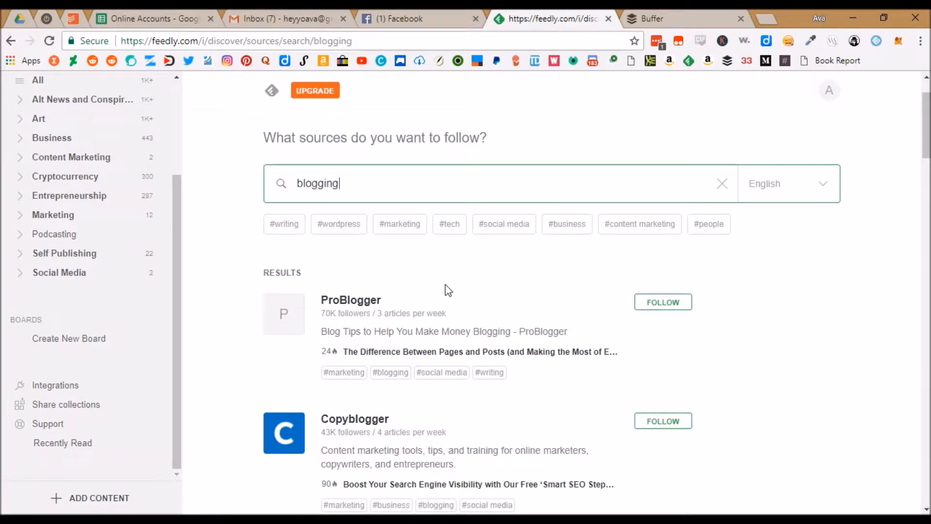
scroll(499, 286, down, 2)
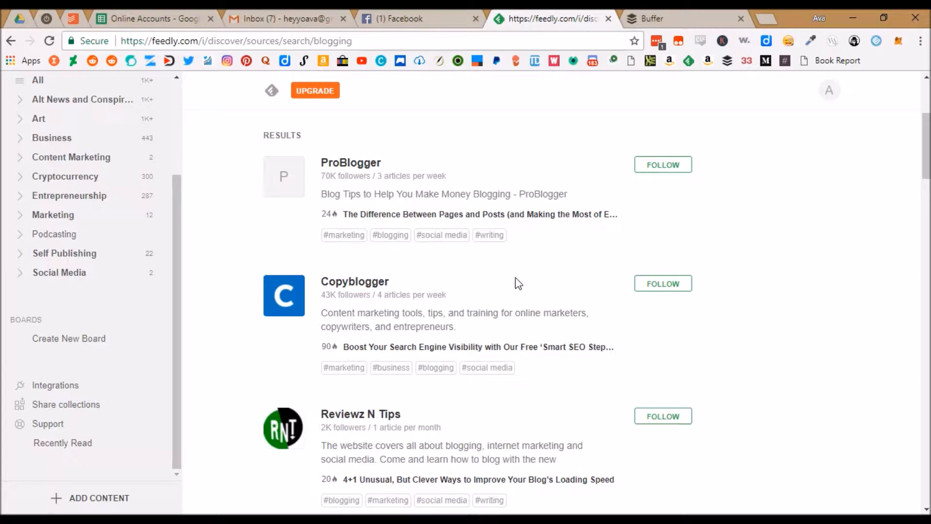
scroll(785, 313, up, 1)
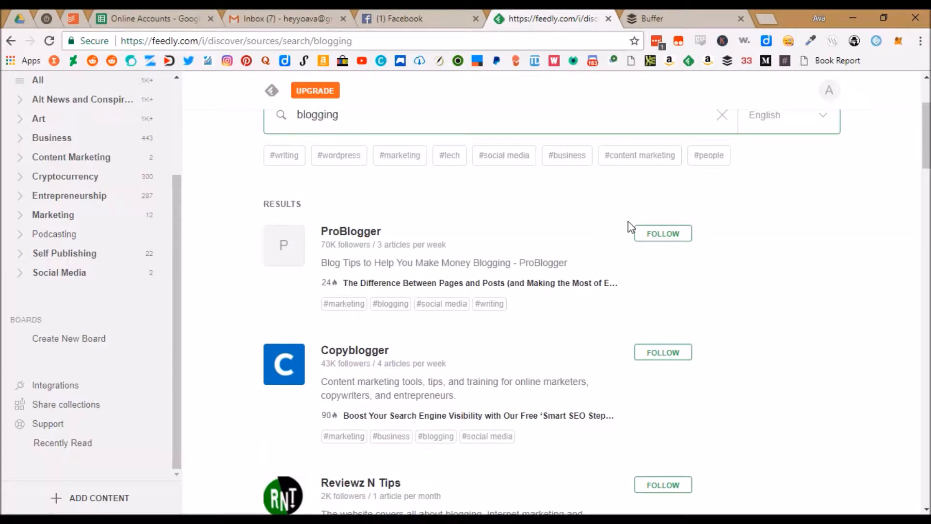
scroll(741, 258, down, 3)
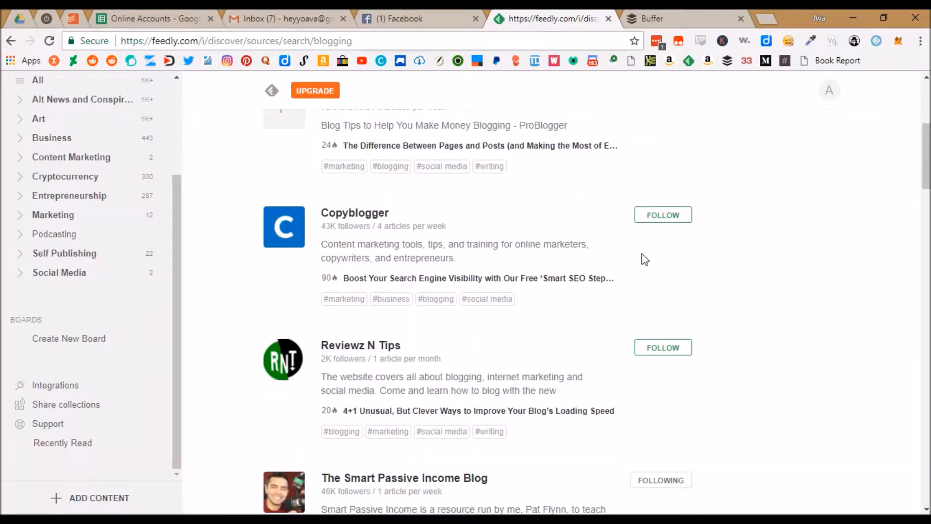
scroll(673, 371, down, 1)
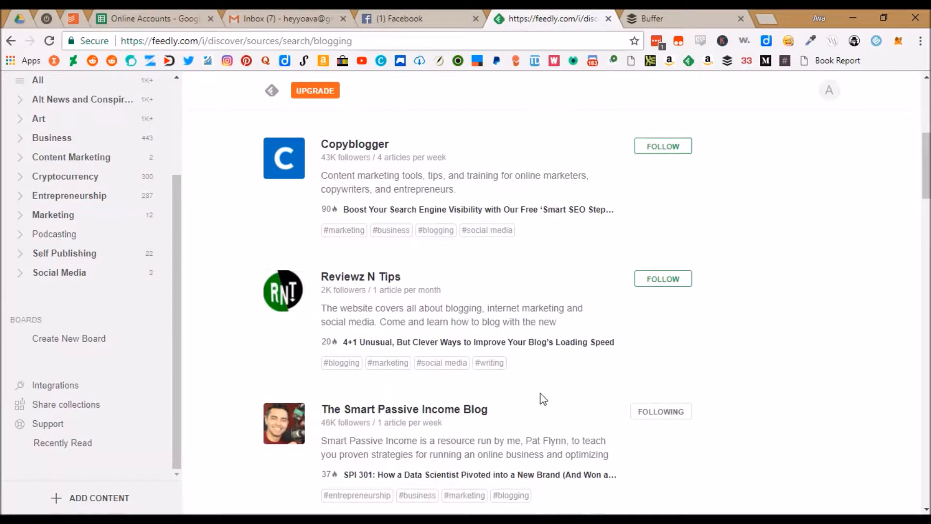
scroll(533, 397, down, 2)
scroll(483, 411, down, 1)
scroll(523, 394, up, 6)
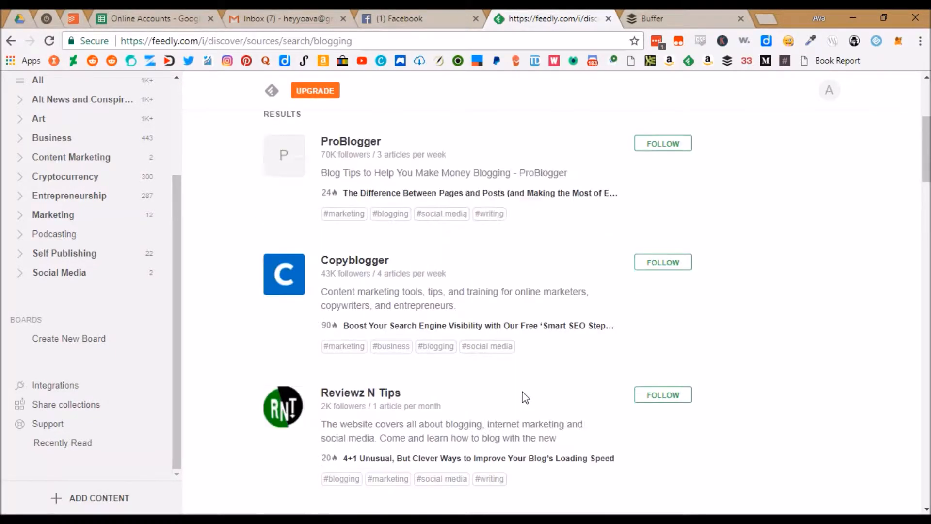
scroll(529, 257, down, 2)
scroll(528, 260, up, 1)
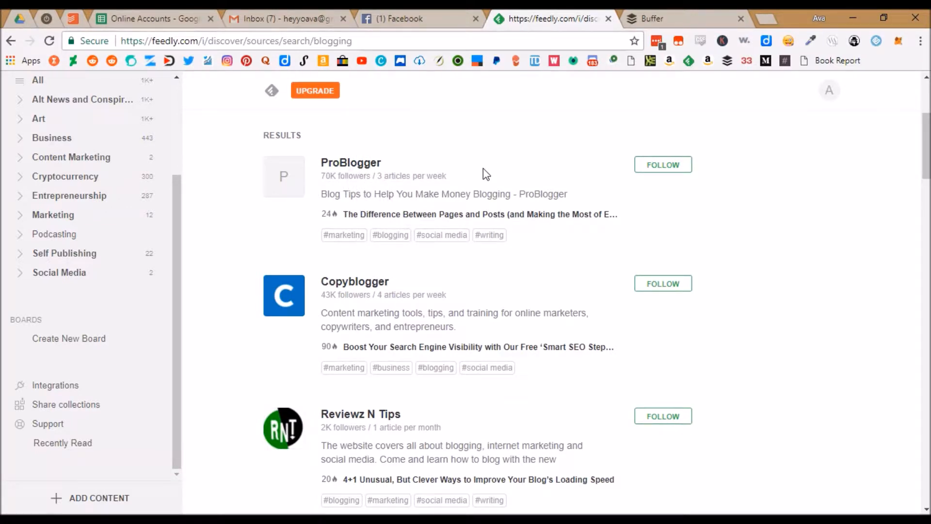
scroll(405, 204, down, 1)
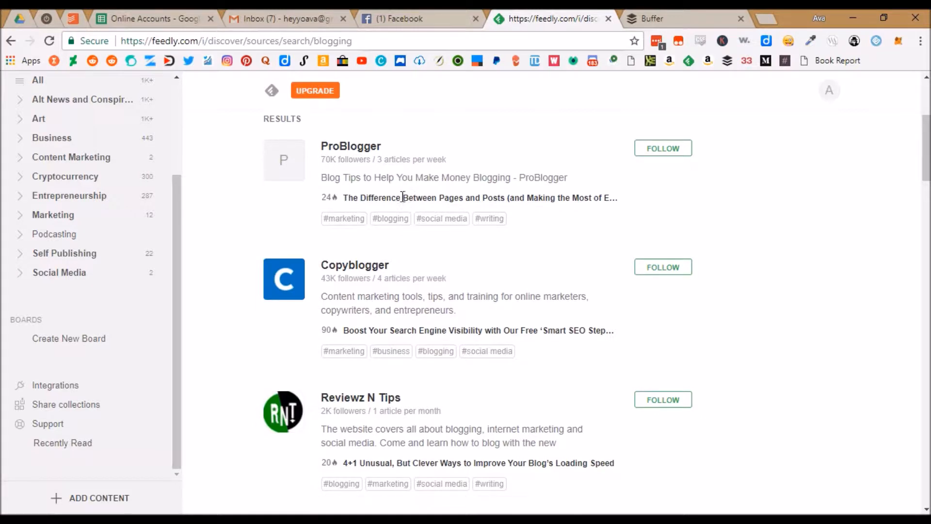
scroll(405, 202, down, 1)
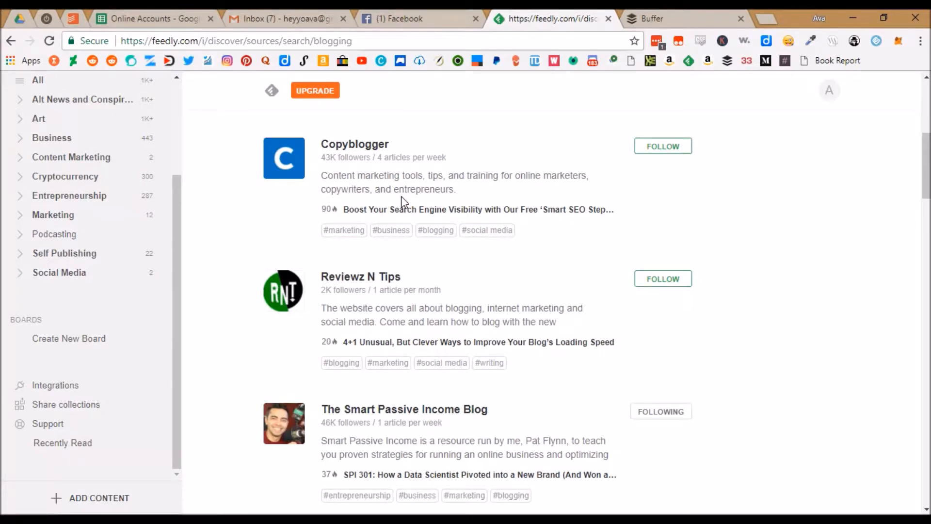
scroll(401, 196, down, 1)
scroll(402, 202, down, 1)
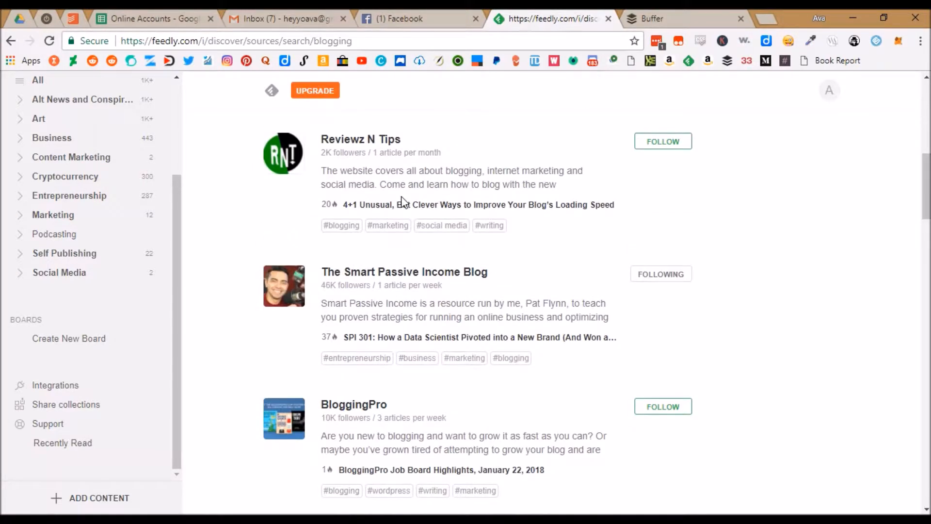
scroll(469, 305, down, 1)
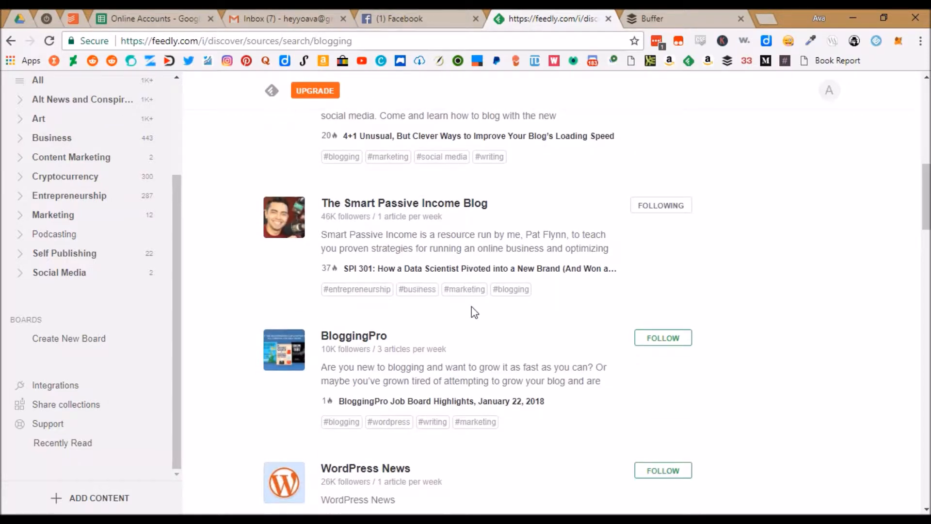
Browse the remaining blogging sources down to Scripting News and return to the start of the results
scroll(474, 311, down, 6)
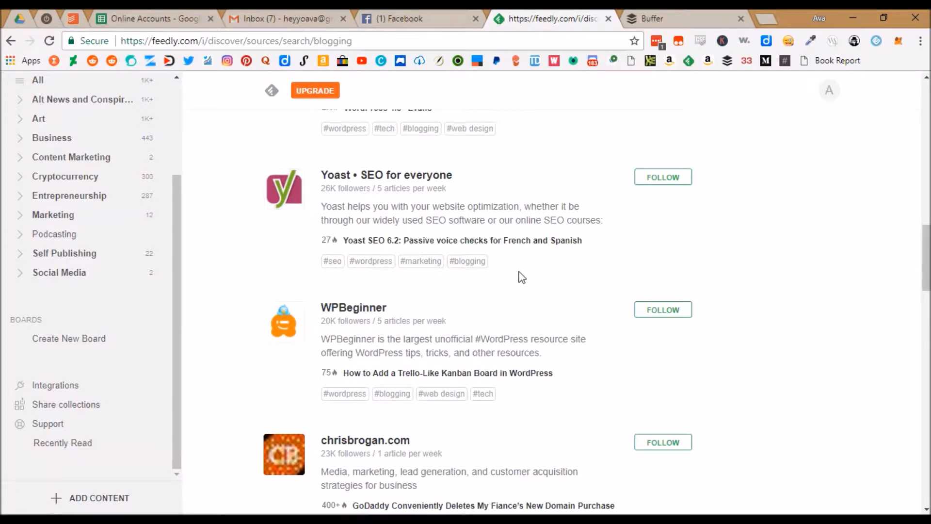
scroll(475, 285, down, 2)
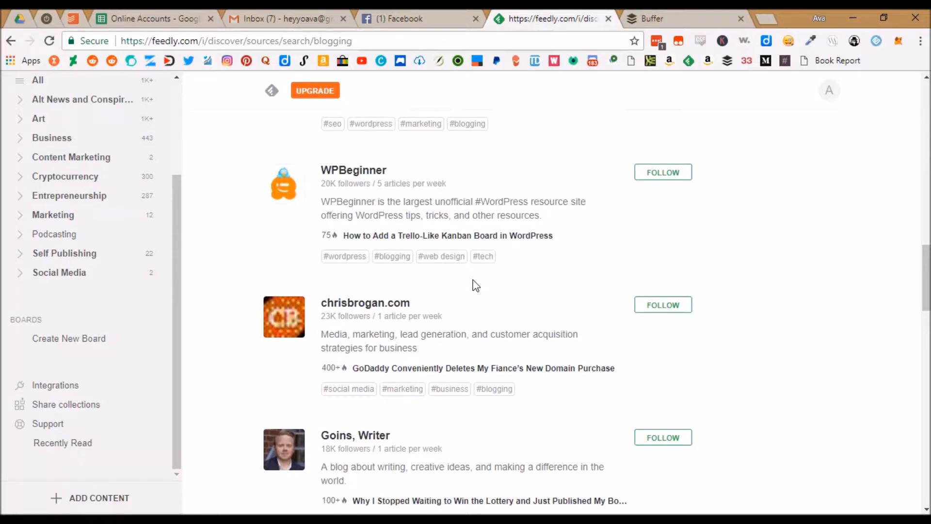
scroll(475, 285, down, 3)
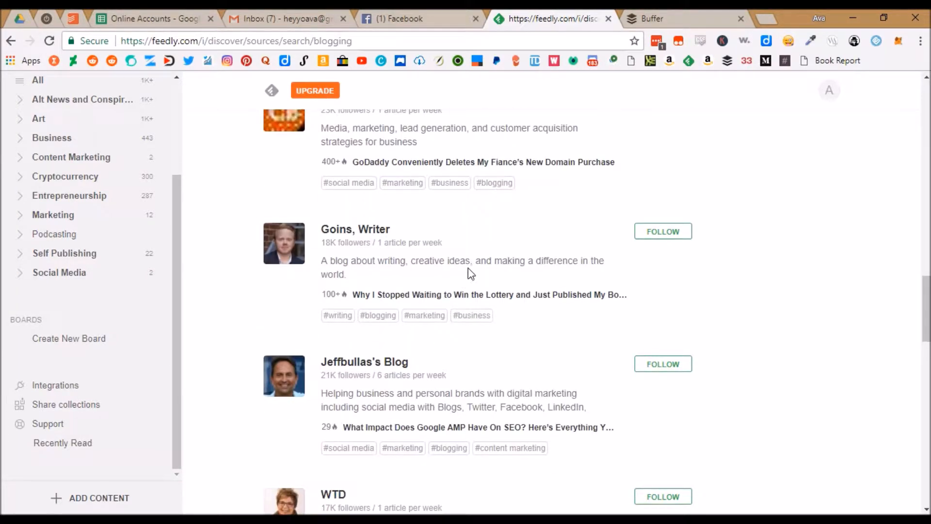
scroll(470, 243, down, 3)
scroll(478, 250, up, 3)
scroll(484, 241, down, 1)
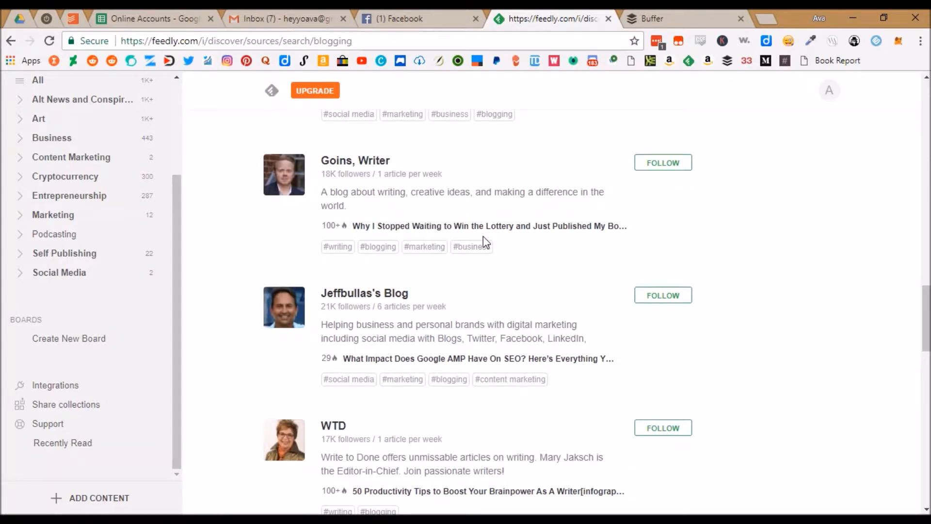
scroll(550, 284, down, 2)
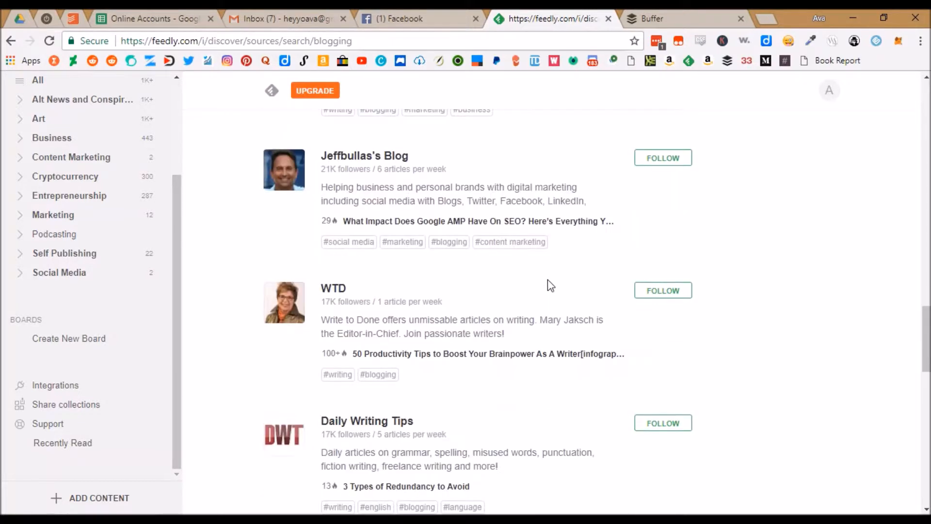
scroll(550, 284, down, 1)
scroll(549, 285, down, 2)
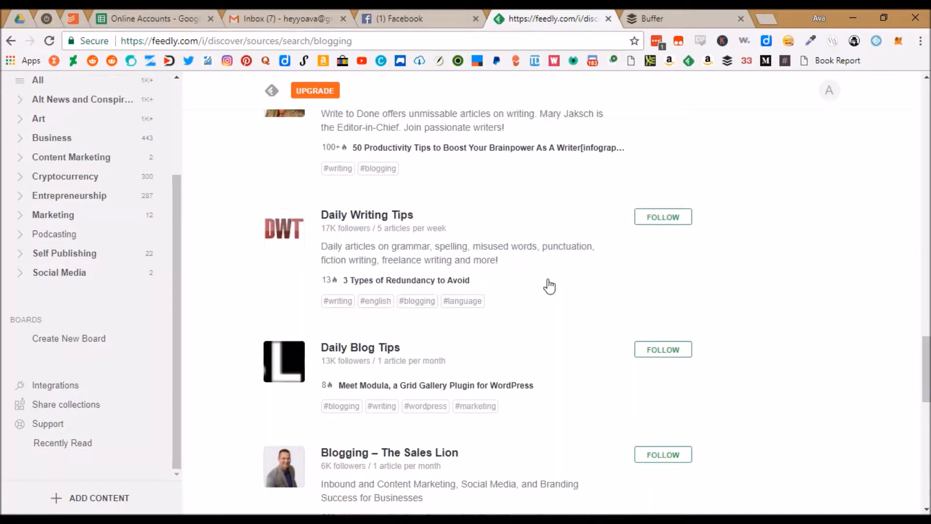
scroll(550, 286, down, 4)
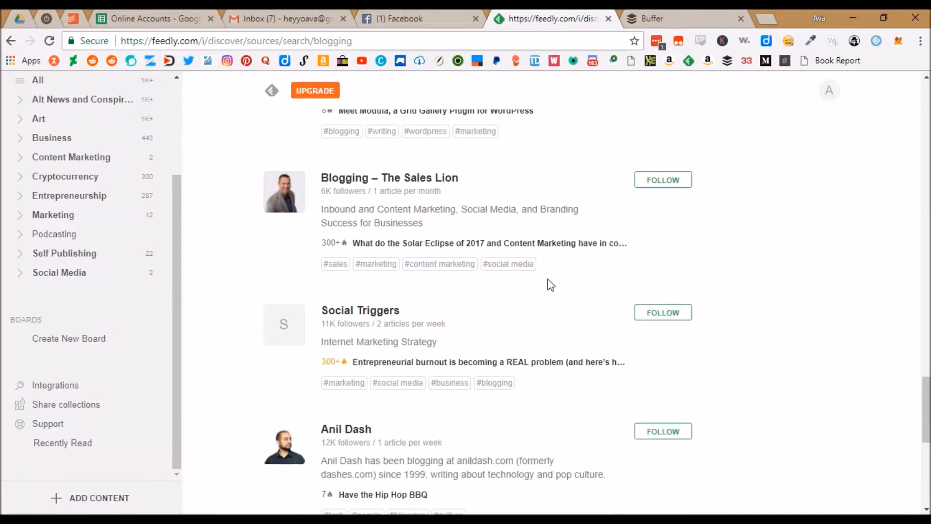
scroll(550, 285, down, 2)
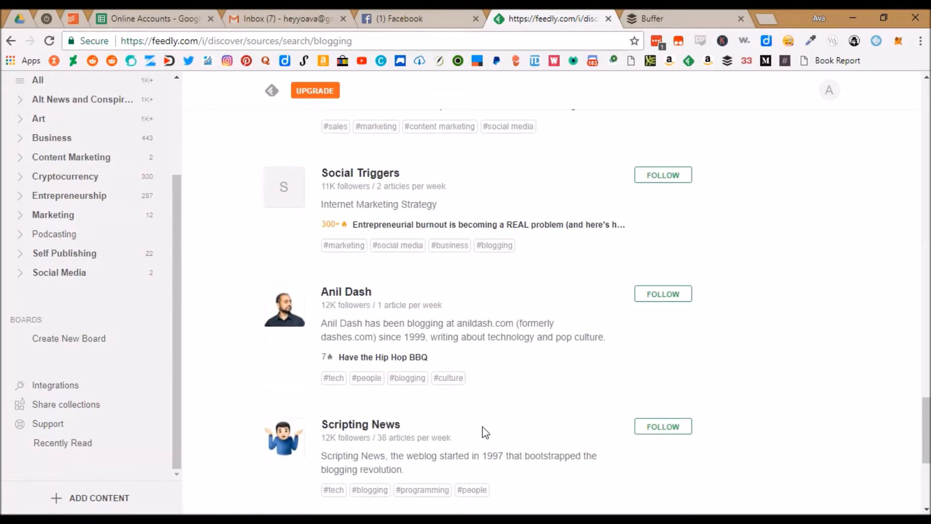
scroll(515, 390, up, 15)
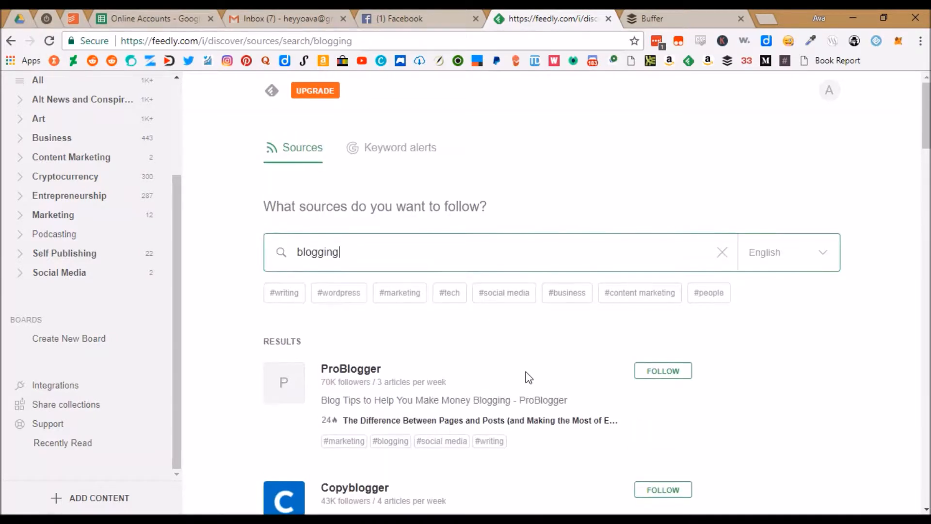
Follow ProBlogger and file it under a new feed named "Blogging"
click(671, 374)
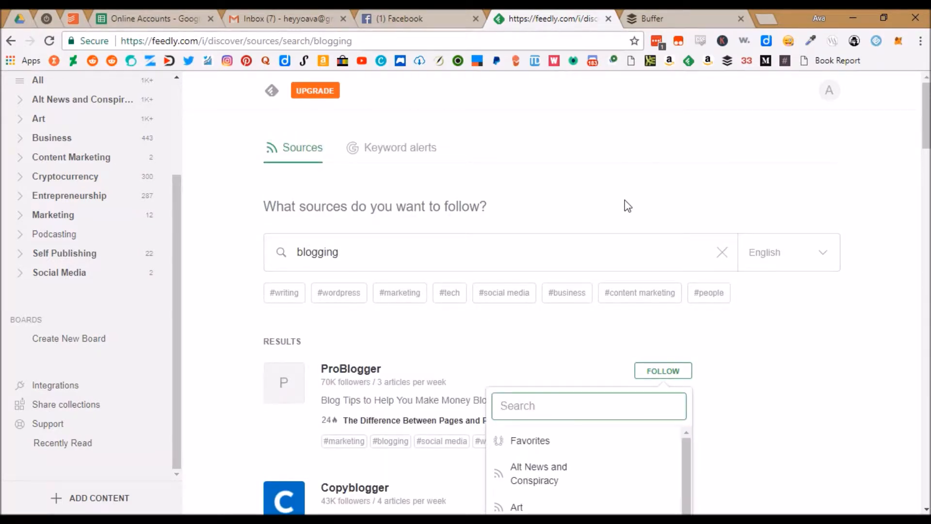
scroll(625, 208, down, 2)
scroll(589, 334, down, 2)
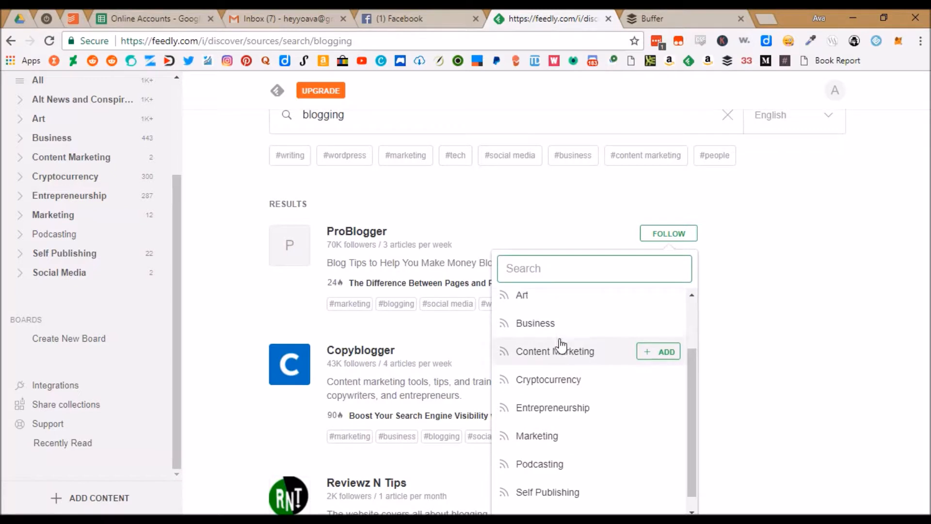
scroll(561, 345, up, 2)
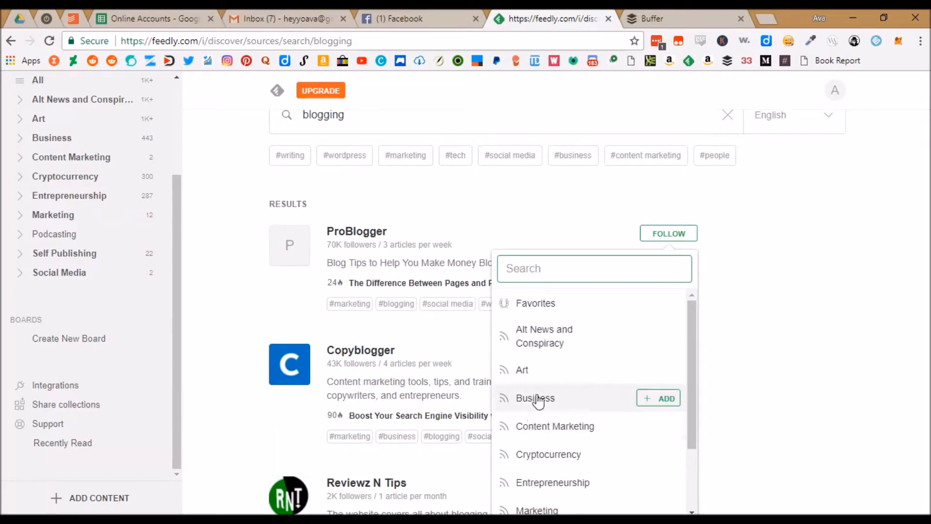
scroll(586, 370, down, 2)
scroll(591, 373, up, 2)
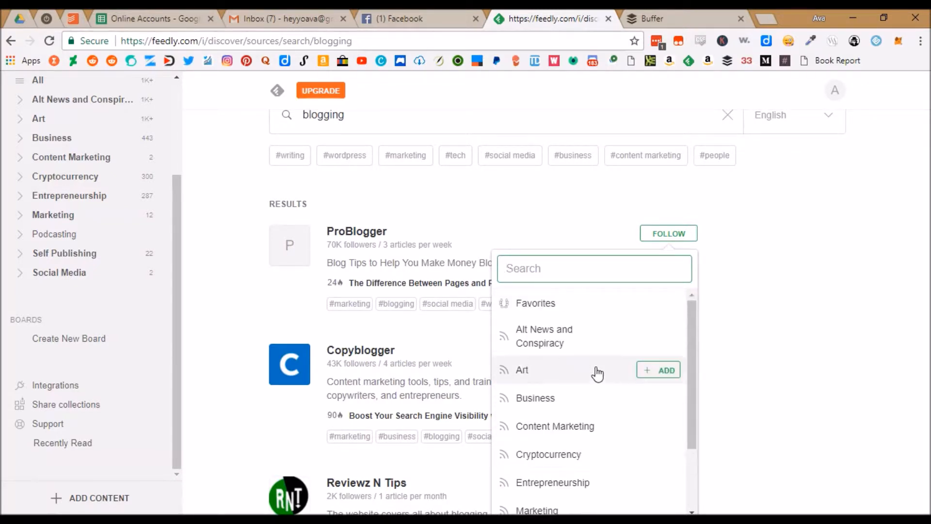
text(Blogging)
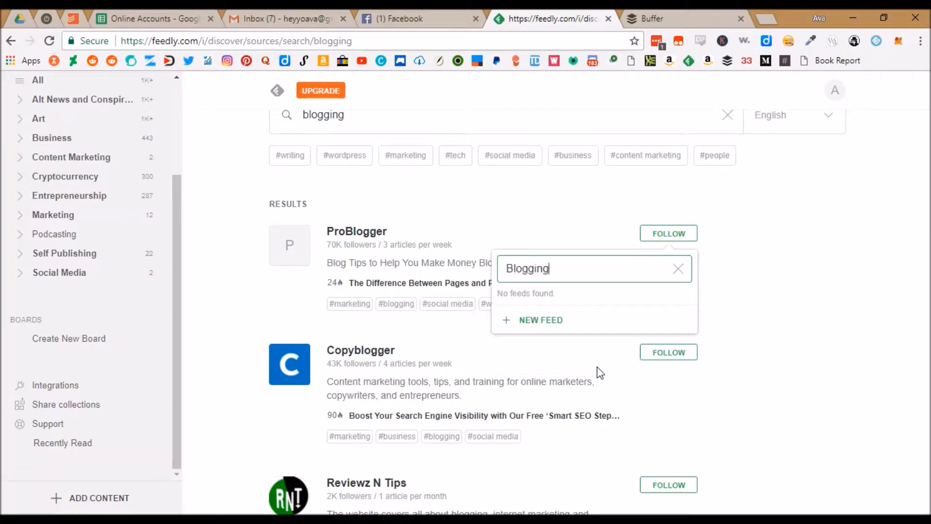
click(545, 323)
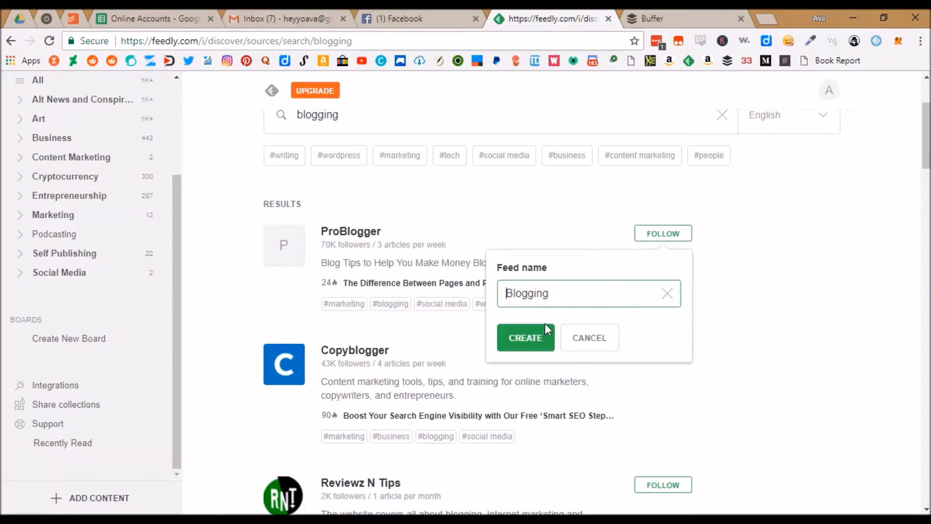
click(522, 347)
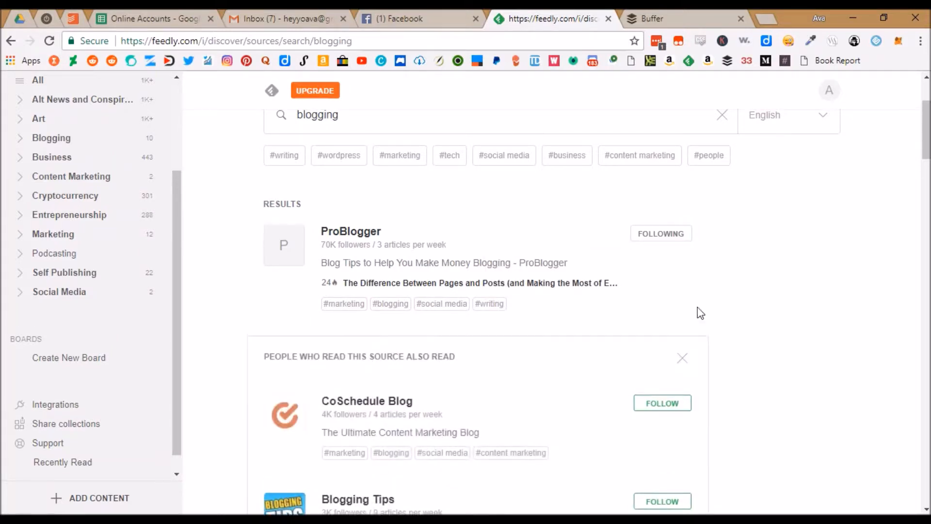
Look through the related sources suggested beneath ProBlogger, from CoSchedule Blog to Social Triggers
scroll(748, 266, down, 3)
scroll(747, 264, up, 2)
scroll(747, 264, down, 3)
scroll(747, 264, up, 7)
scroll(749, 267, down, 3)
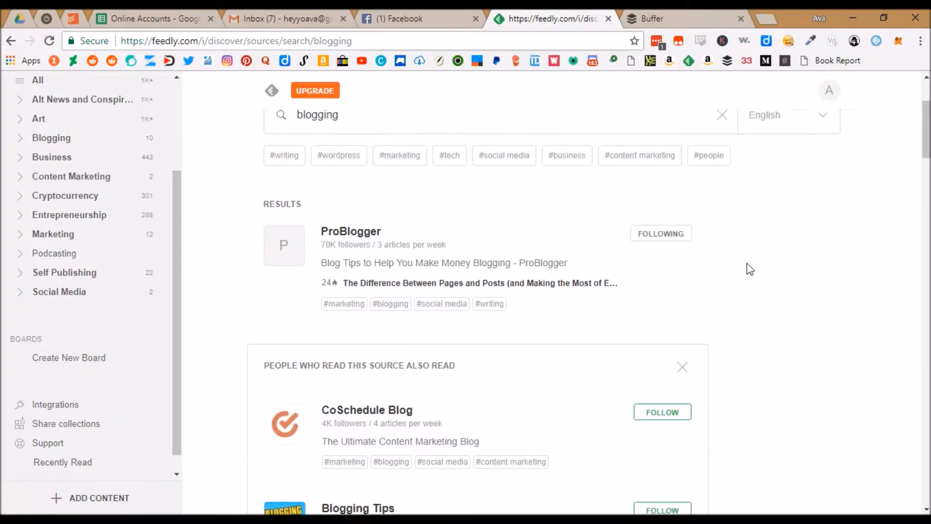
scroll(748, 266, down, 4)
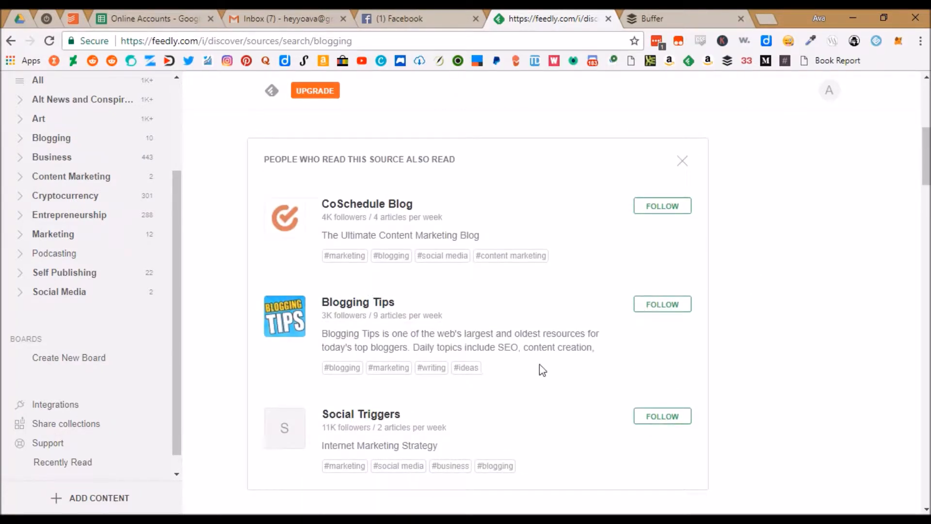
scroll(542, 370, down, 3)
scroll(546, 285, down, 3)
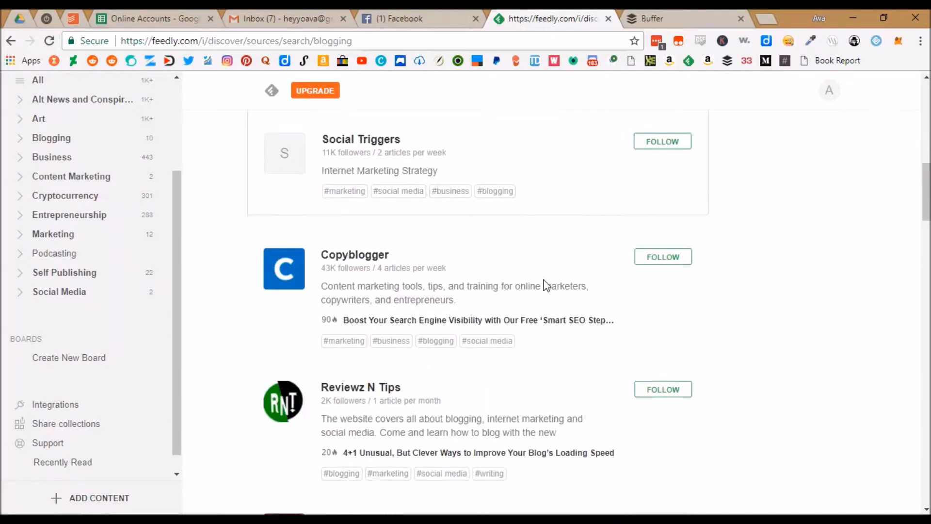
Follow Copyblogger and add it to the Blogging feed
click(684, 260)
scroll(755, 286, down, 4)
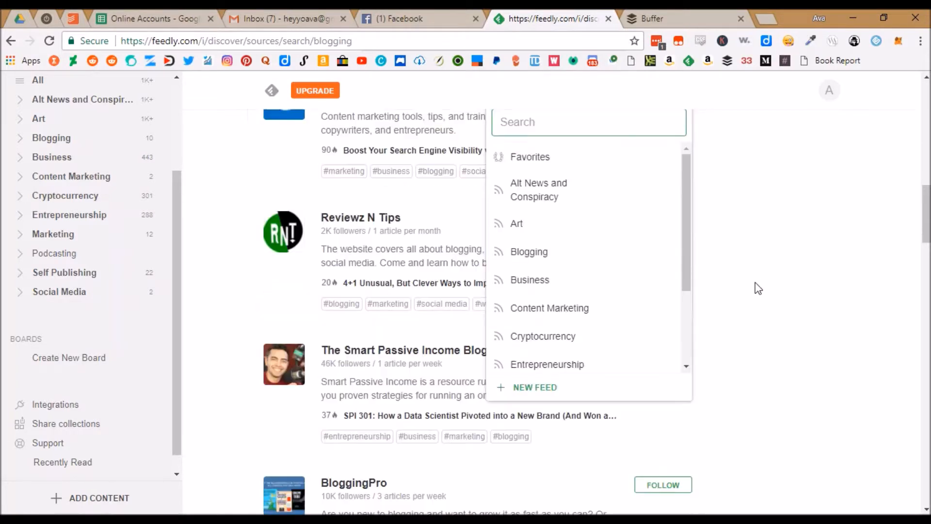
scroll(755, 288, up, 2)
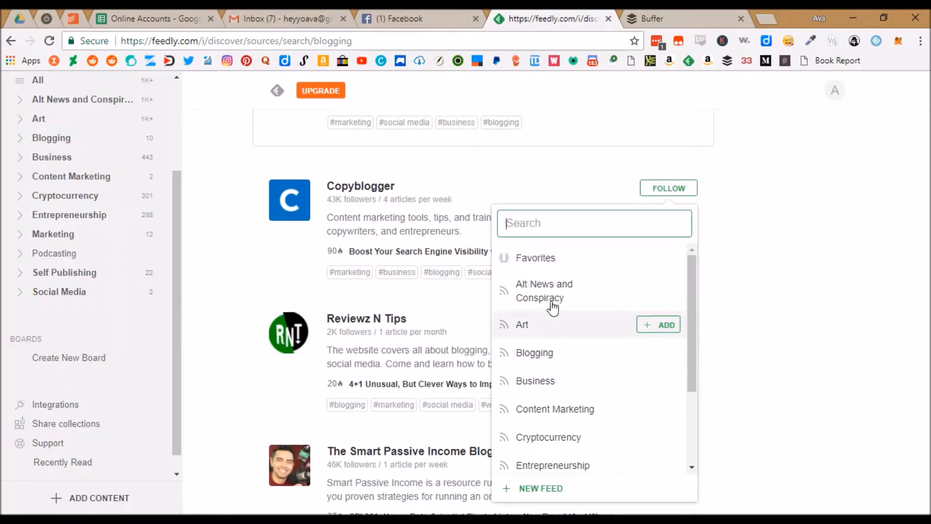
click(547, 361)
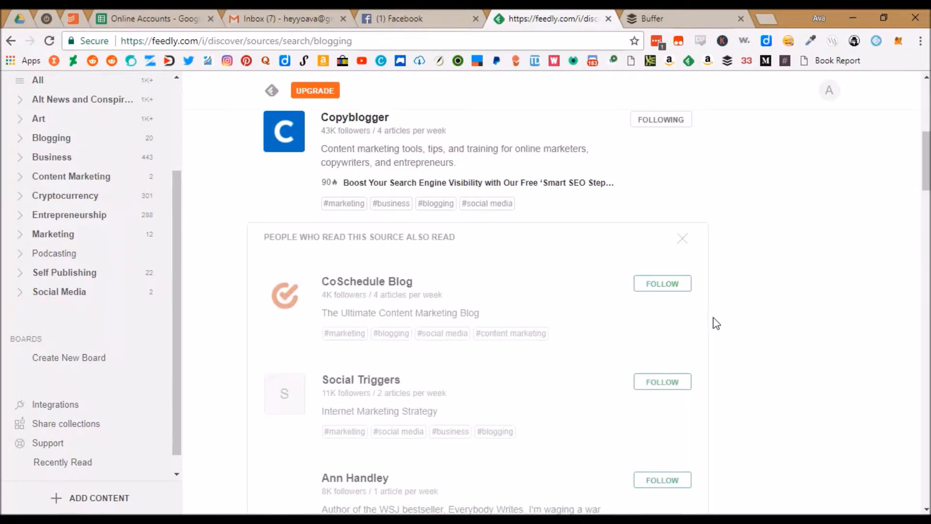
Check the follow options of The Smart Passive Income Blog and close them without changing anything
scroll(618, 347, down, 3)
scroll(523, 380, down, 6)
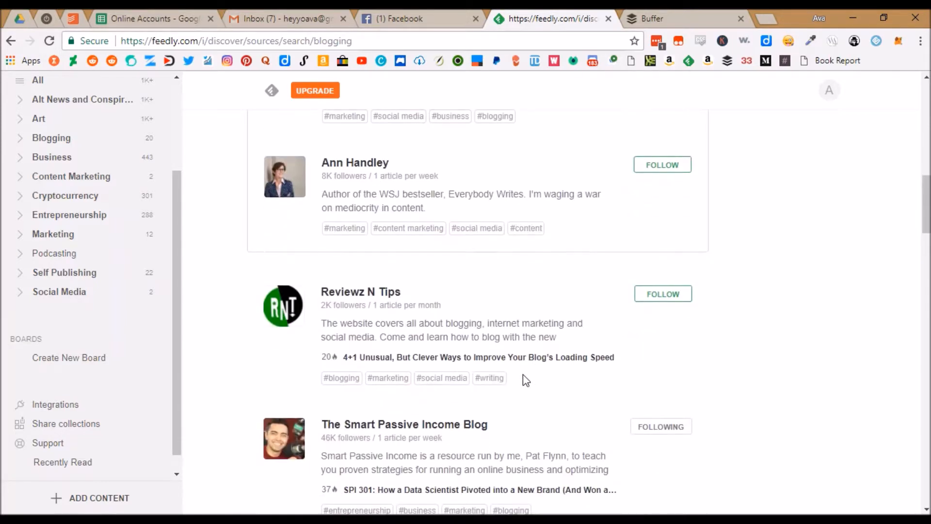
scroll(523, 373, down, 3)
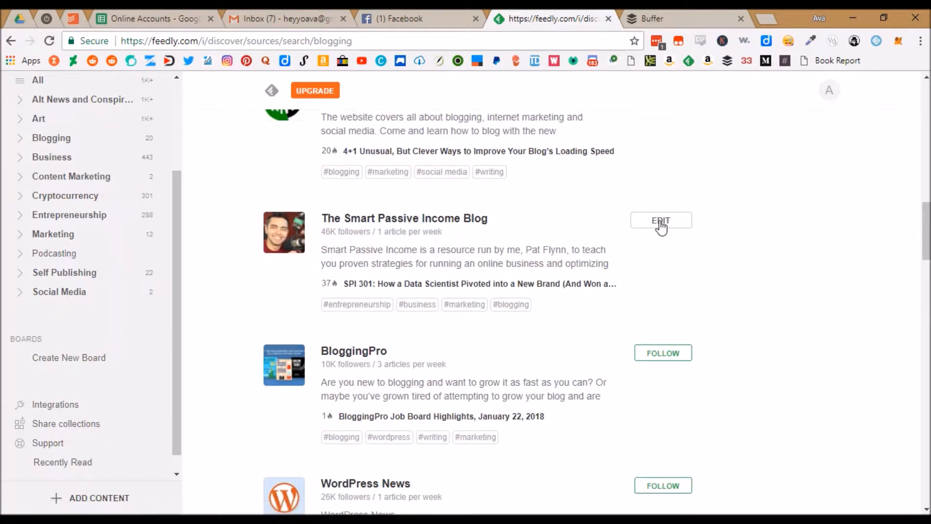
click(660, 223)
click(780, 220)
scroll(776, 243, down, 3)
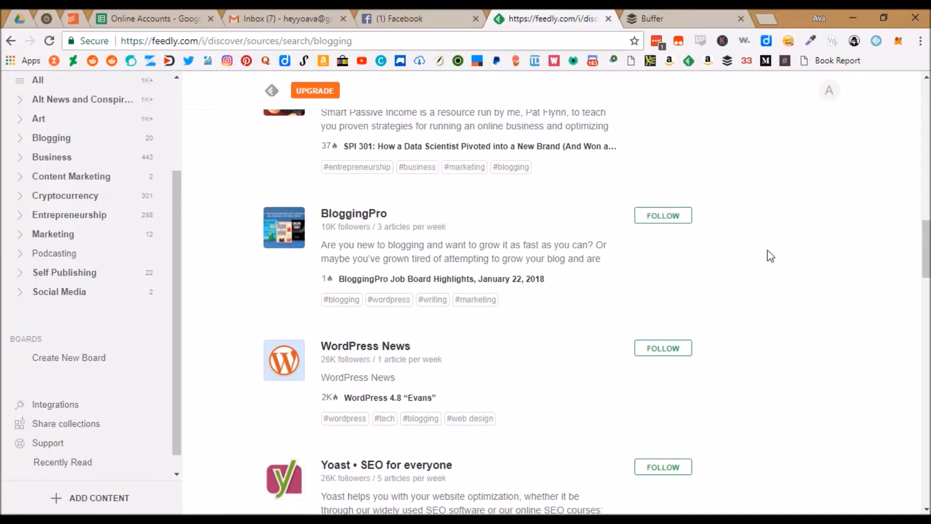
Find Goins, Writer further down the blogging results and add it to the Blogging feed
scroll(485, 314, down, 8)
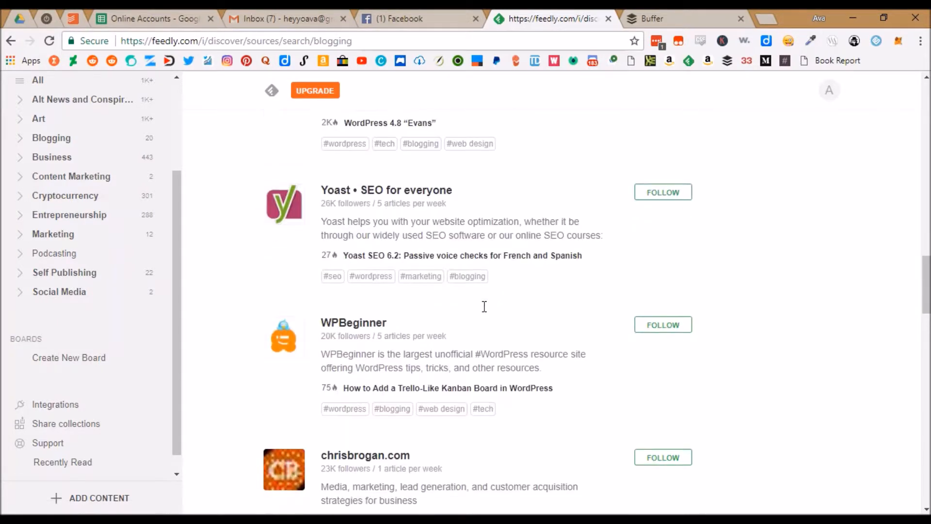
scroll(485, 312, down, 2)
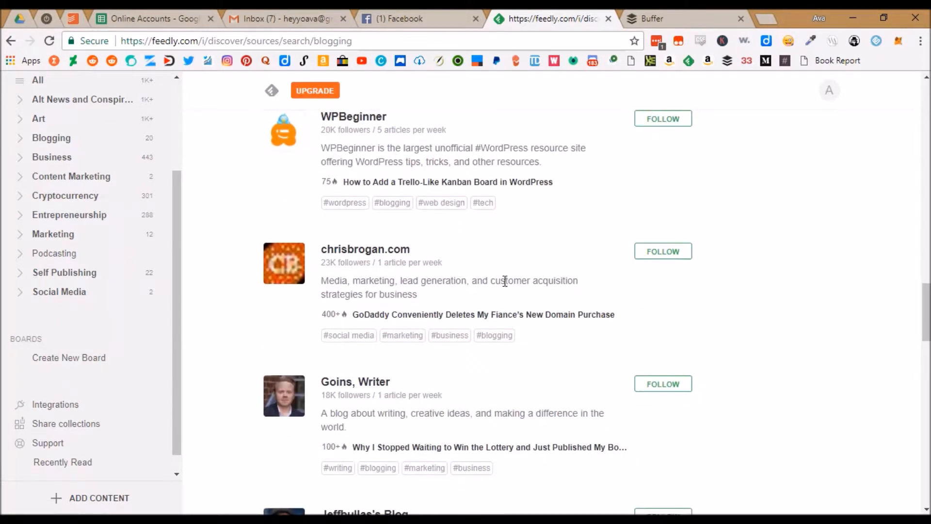
scroll(505, 281, down, 4)
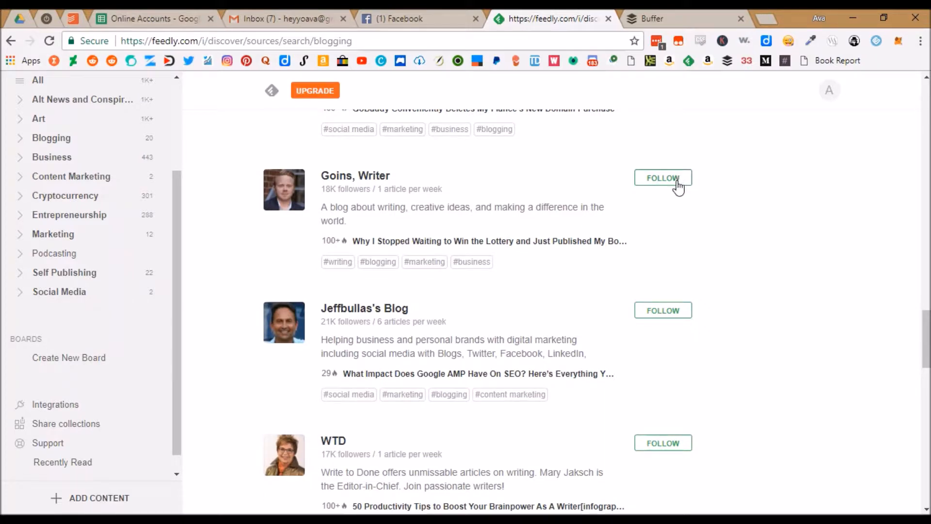
click(678, 187)
click(569, 316)
Return to the start of the blogging results and open the All feed with articles from every followed source
scroll(770, 289, up, 15)
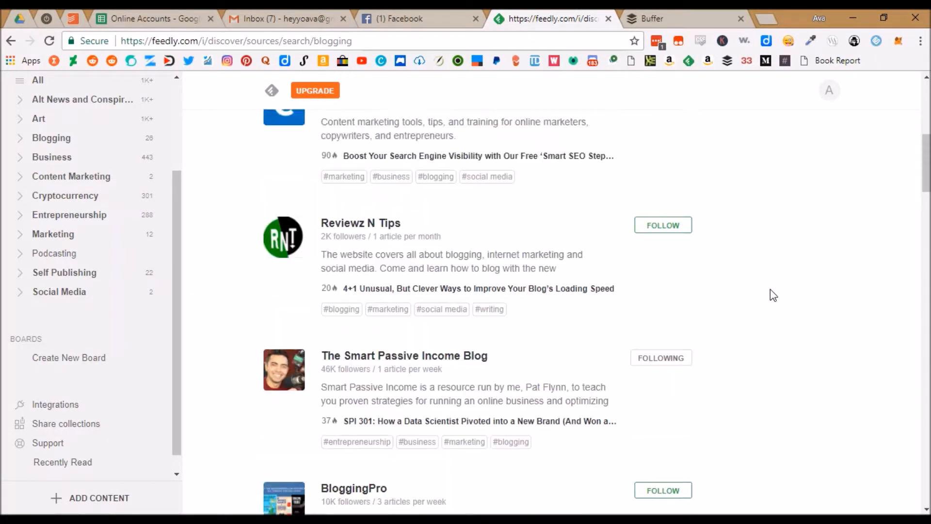
scroll(770, 290, up, 8)
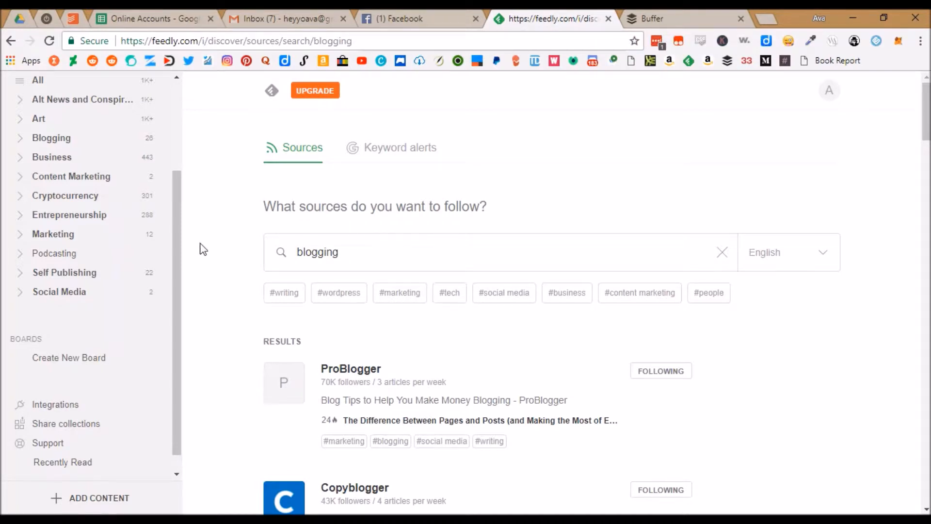
scroll(112, 242, up, 3)
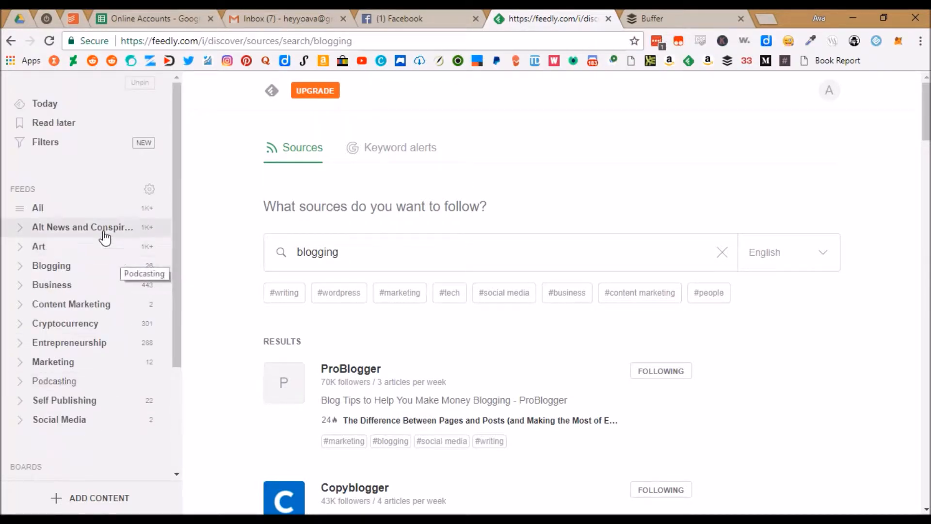
click(63, 214)
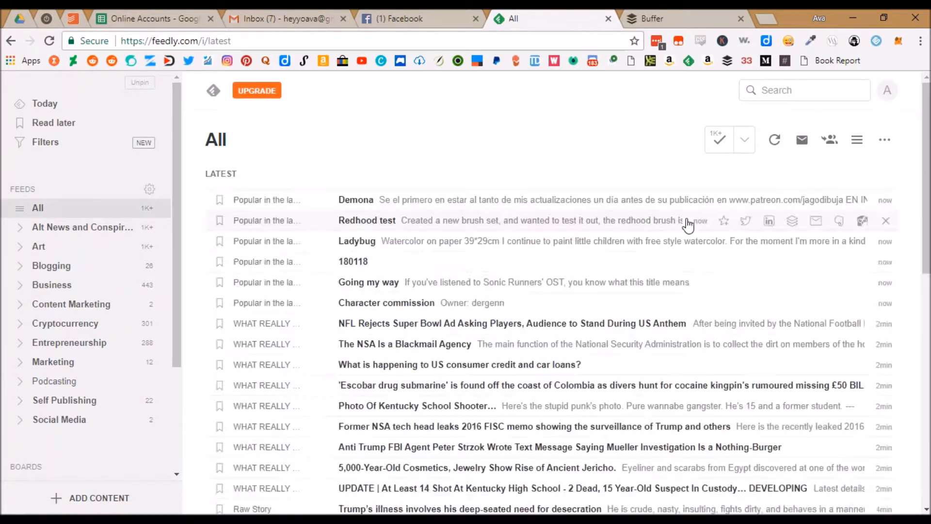
Switch to Buffer to view the posting queue, and return to the All feed in Feedly
click(650, 22)
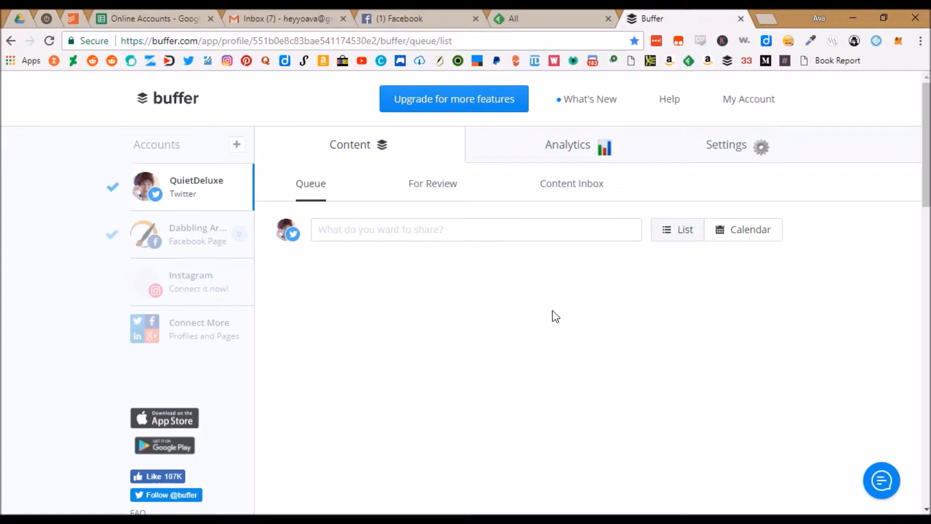
click(544, 14)
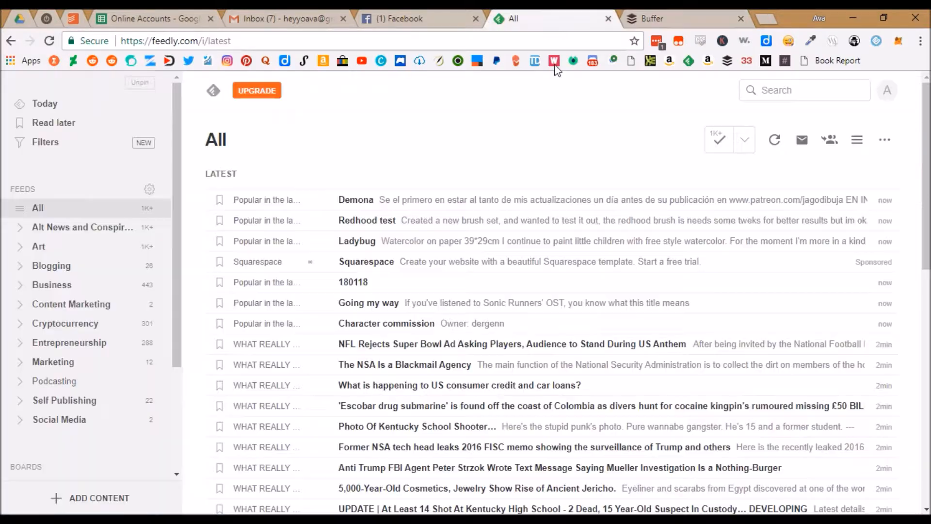
click(681, 17)
click(534, 18)
Examine the sharing actions offered on individual articles and skim the latest headlines in the All feed
mouse_move(580, 297)
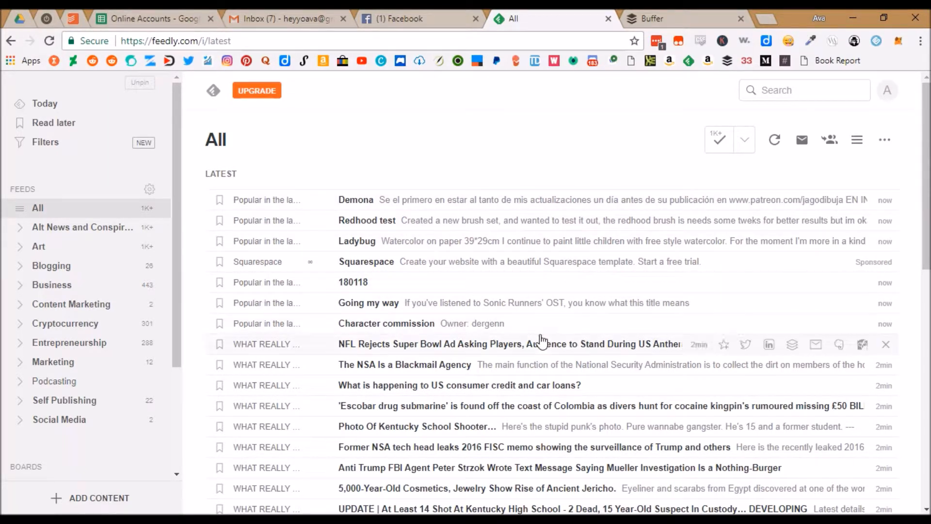
mouse_move(790, 220)
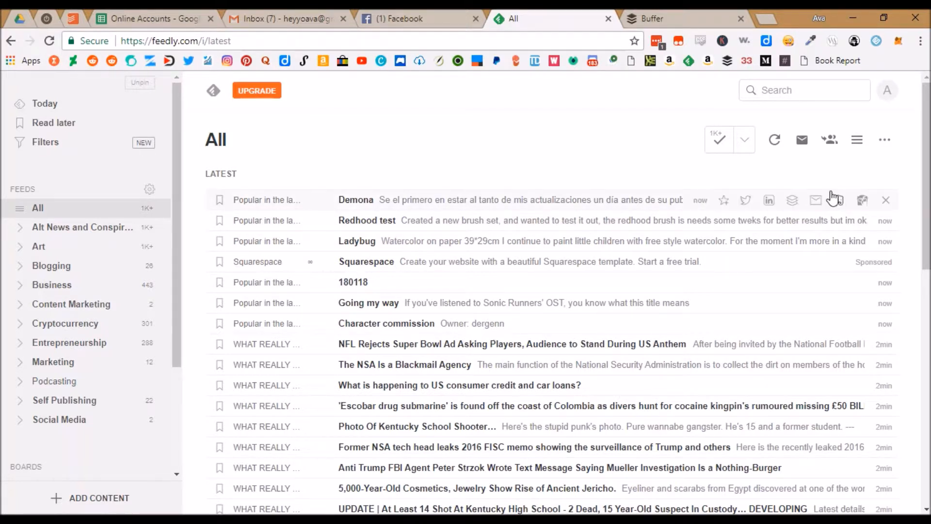
mouse_move(792, 203)
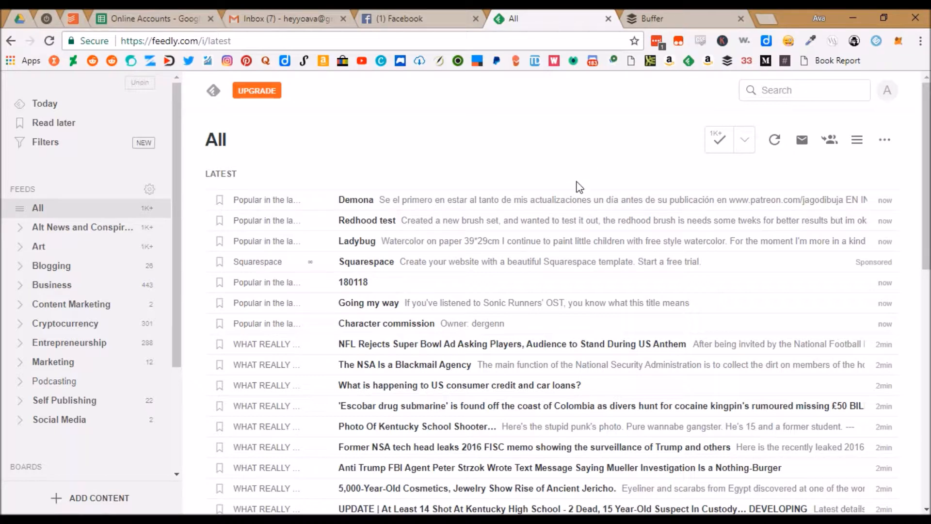
scroll(577, 187, down, 2)
scroll(634, 243, up, 2)
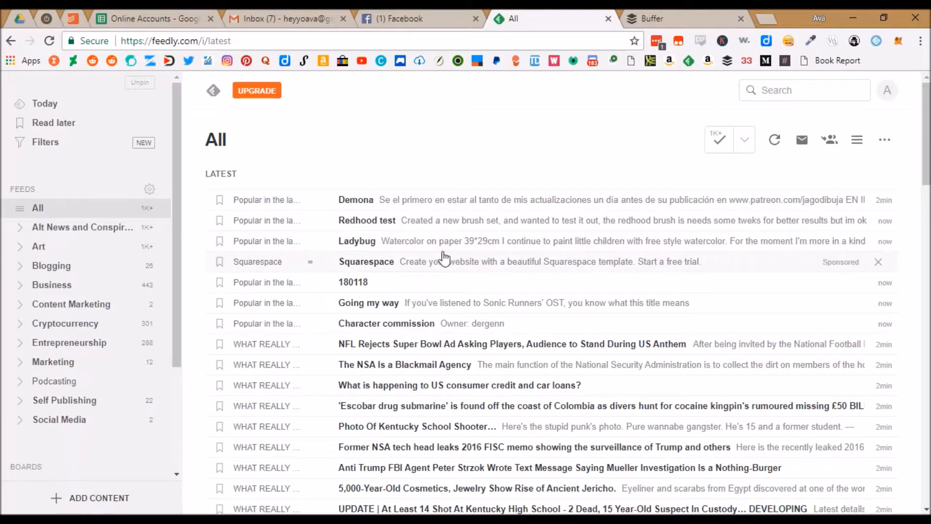
scroll(553, 262, down, 5)
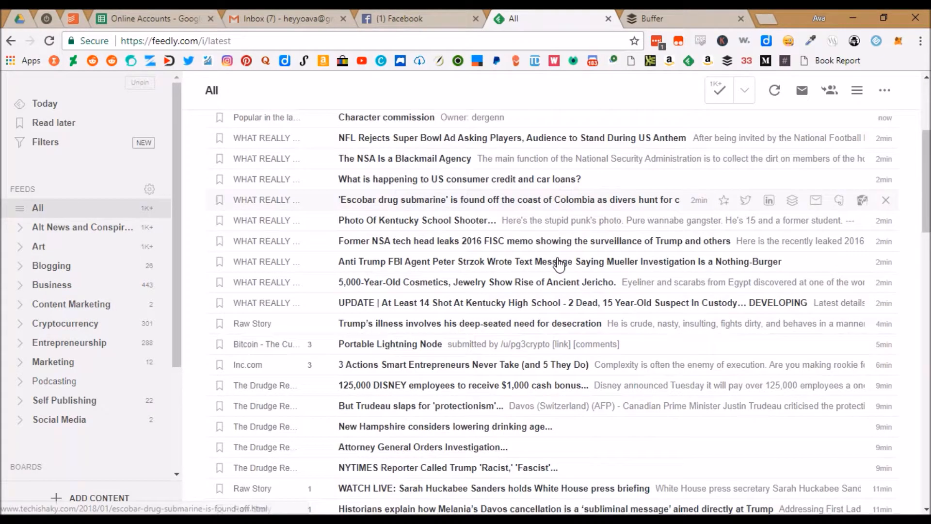
scroll(559, 264, down, 3)
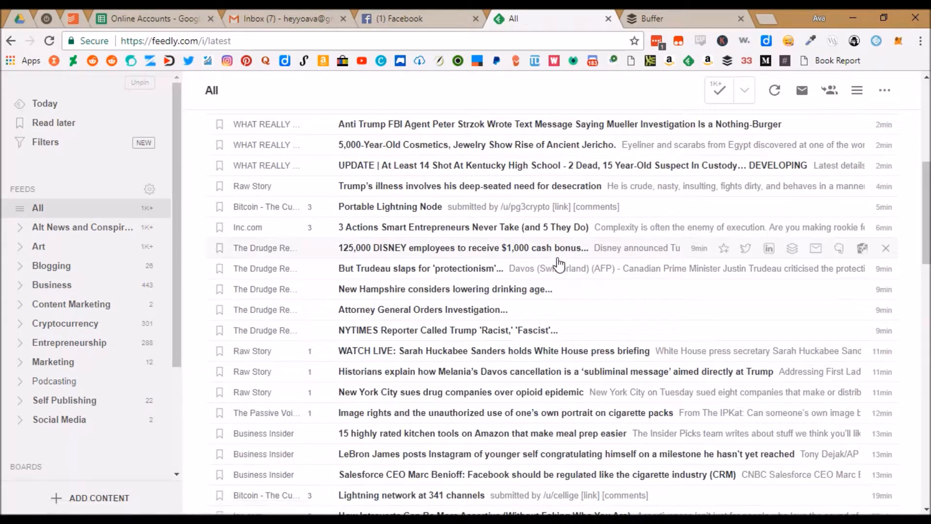
scroll(560, 265, down, 4)
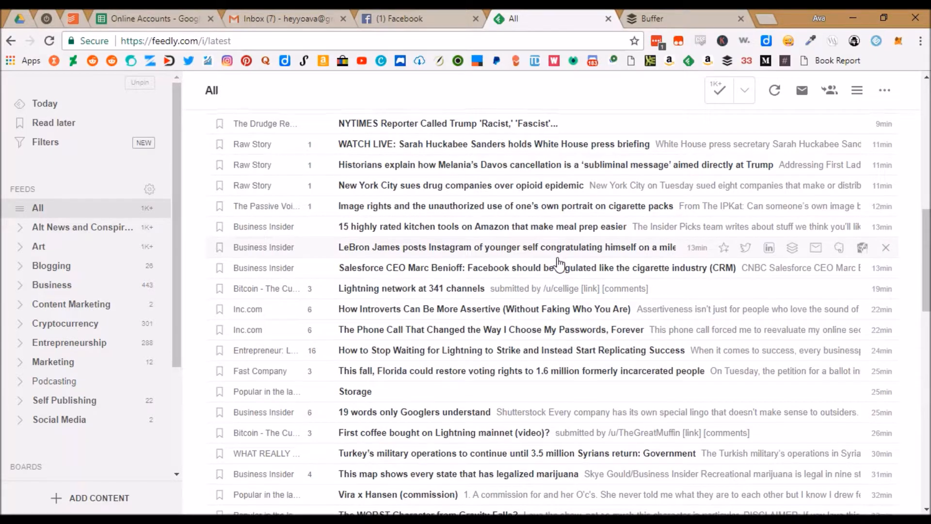
scroll(557, 264, up, 12)
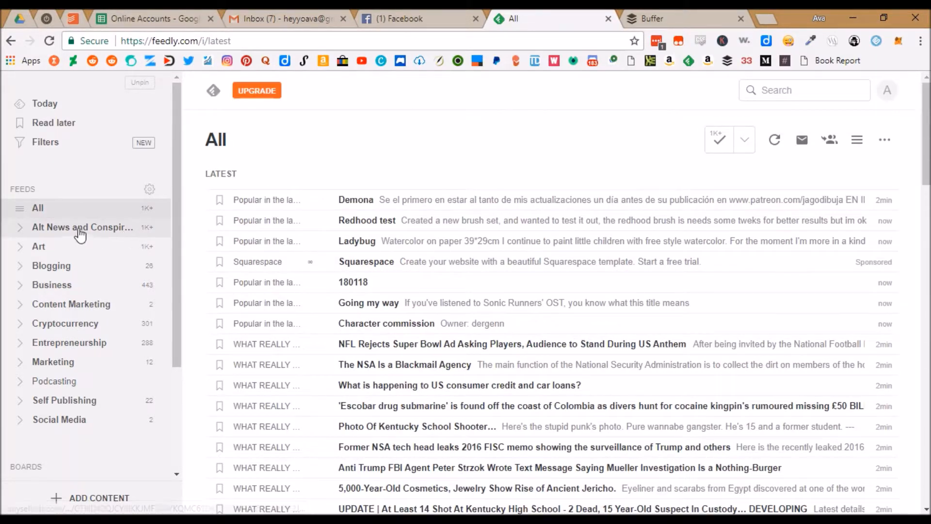
Open the Art feed and browse its latest articles
click(60, 257)
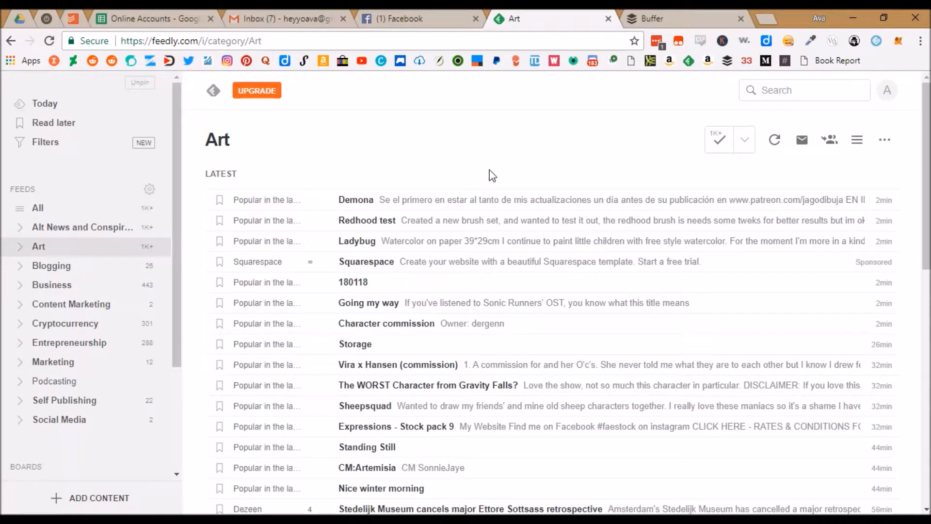
scroll(482, 171, down, 10)
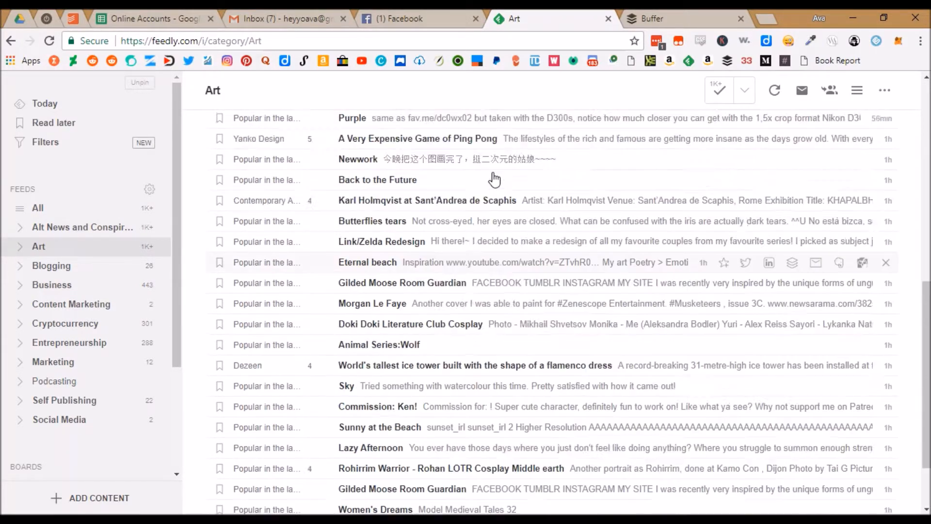
Switch the Art feed to Cards View and look over its most popular articles
scroll(494, 179, up, 10)
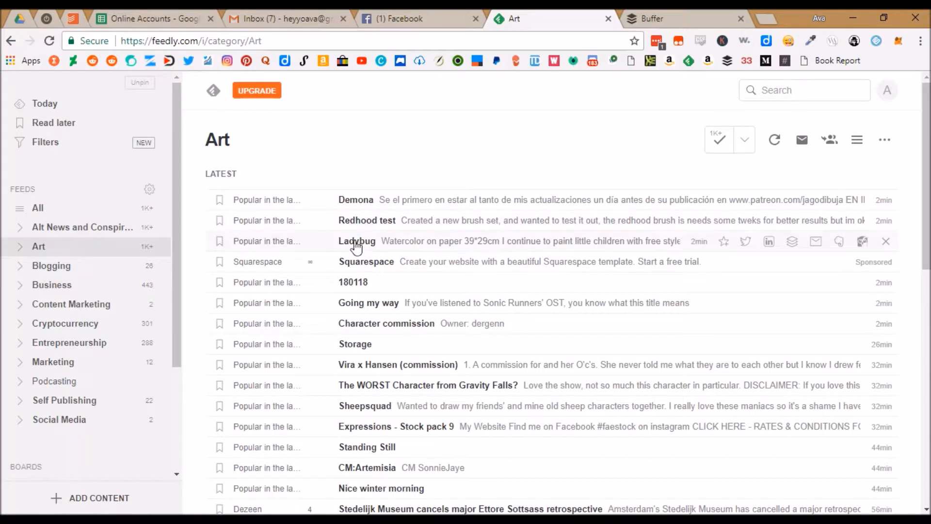
scroll(442, 301, down, 5)
scroll(445, 302, up, 5)
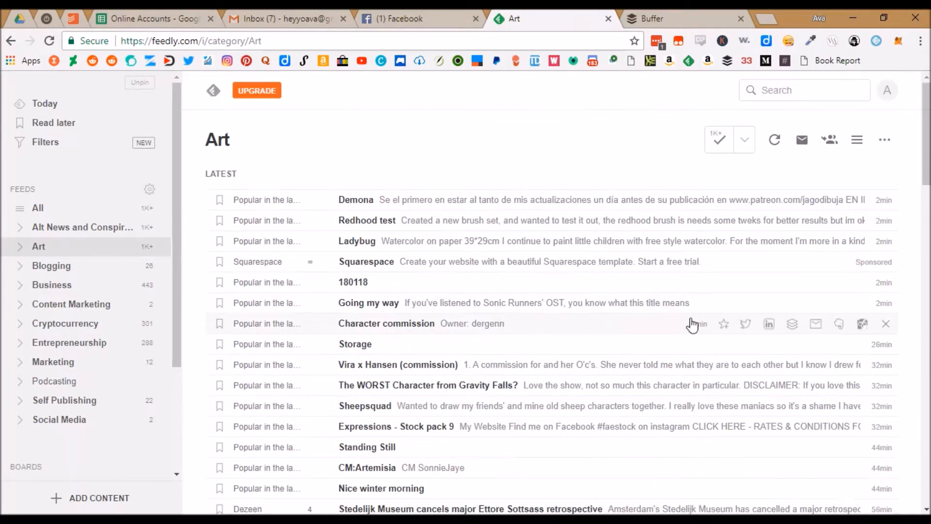
click(857, 140)
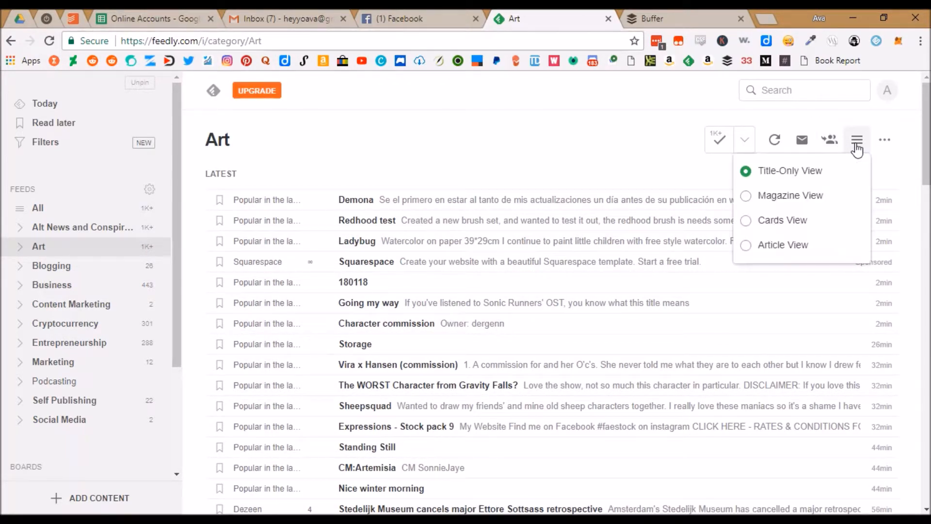
click(780, 223)
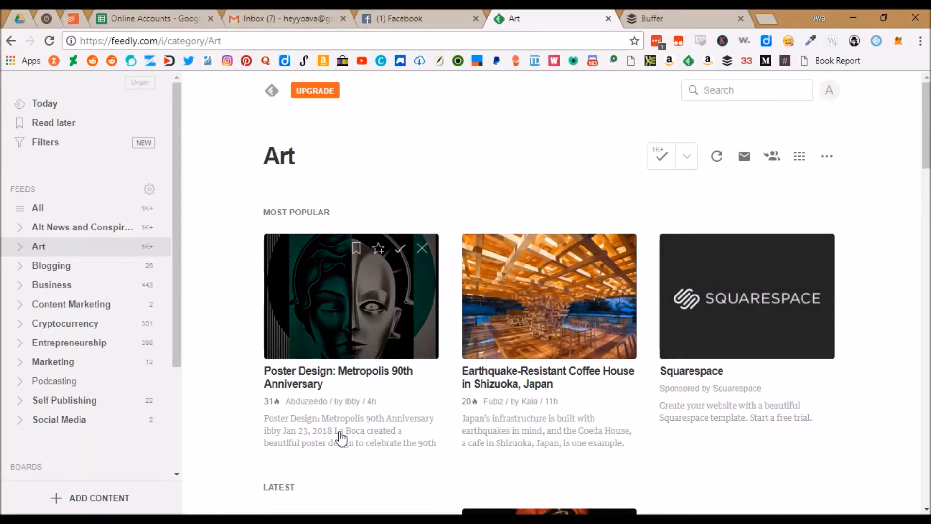
scroll(349, 427, down, 2)
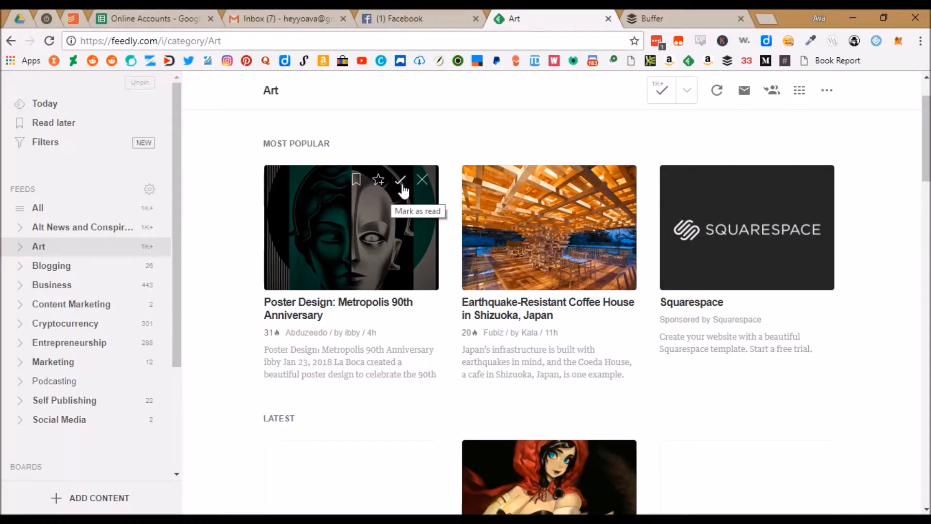
scroll(322, 401, up, 2)
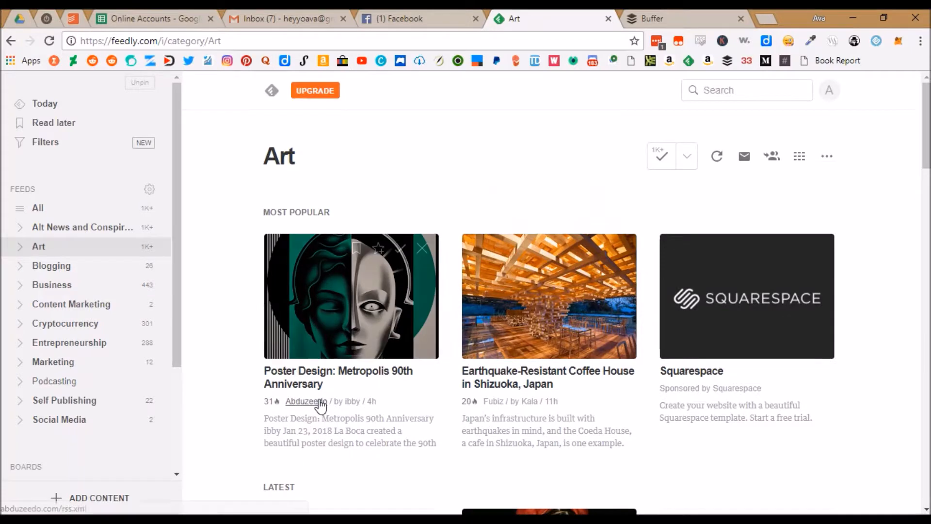
Set the Art feed back to Title-Only View and skim its latest headlines
click(797, 158)
click(719, 188)
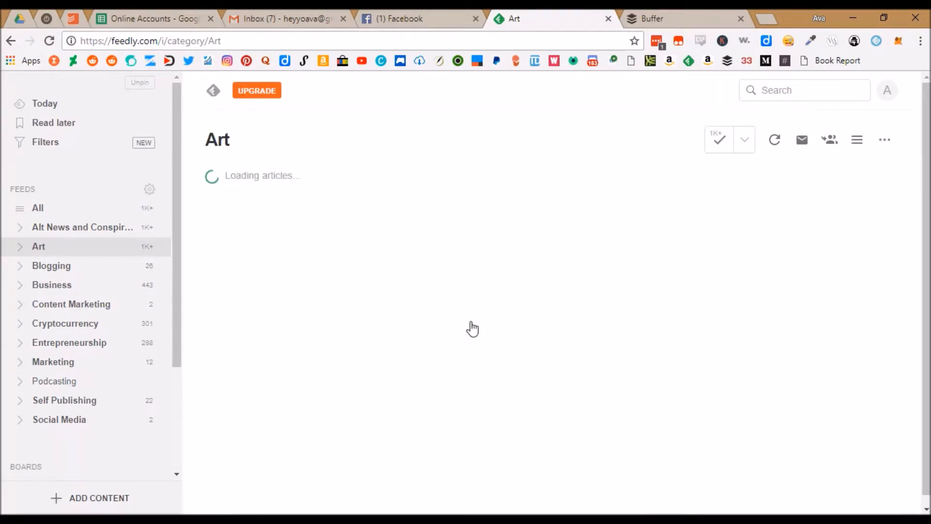
scroll(479, 315, down, 2)
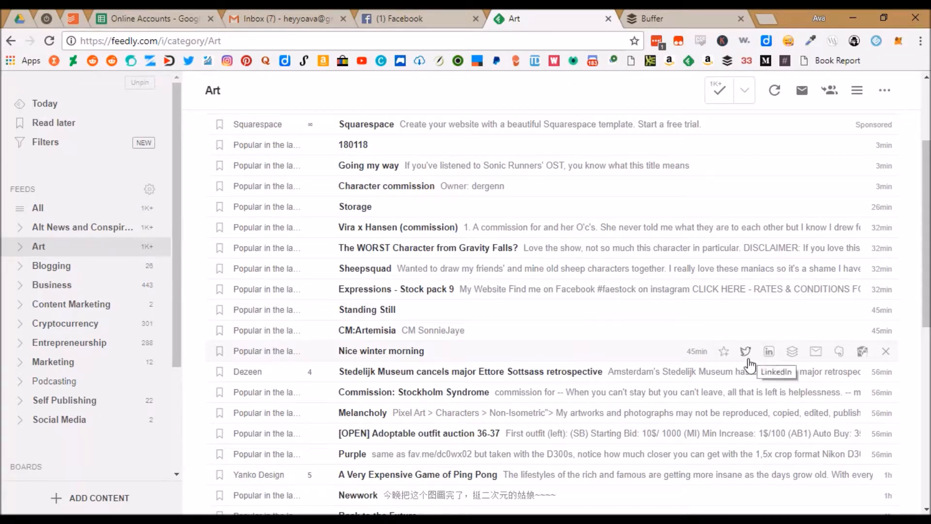
scroll(756, 374, up, 5)
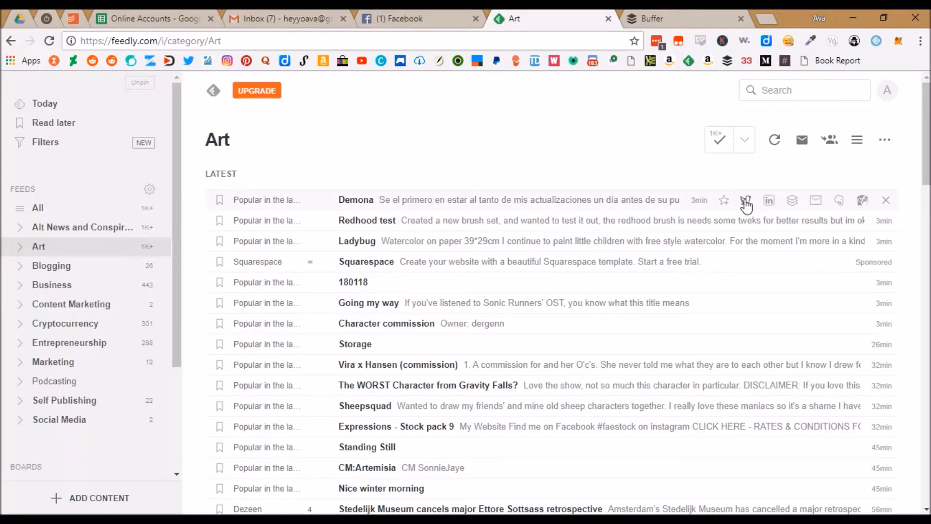
Open the Business feed and copy the Twitter share text of the article "CRYPTO INSIDER: Bitcoin hangs on above $10,000" without tweeting it
click(51, 286)
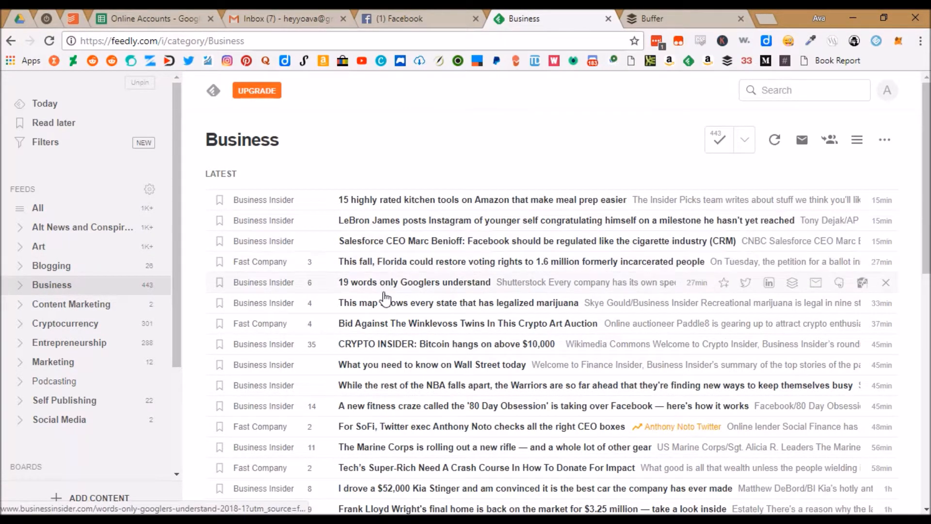
scroll(385, 303, down, 2)
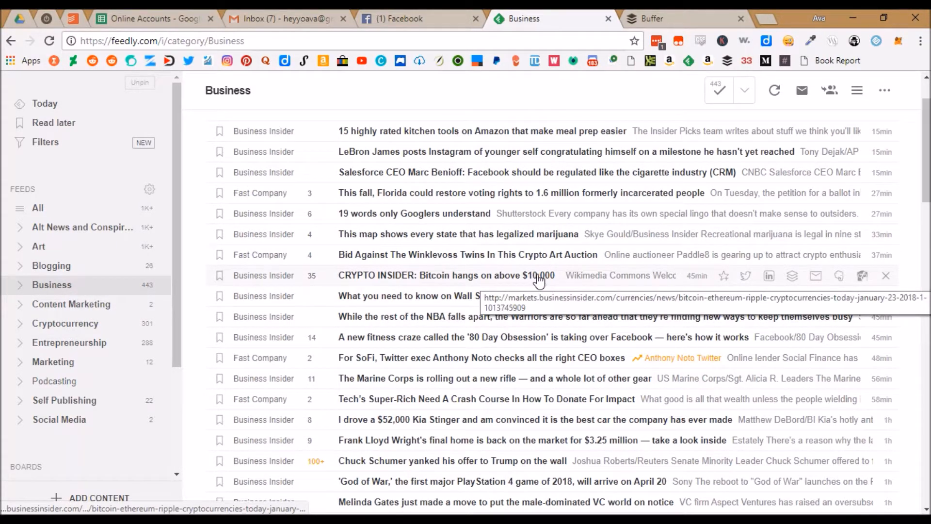
click(747, 279)
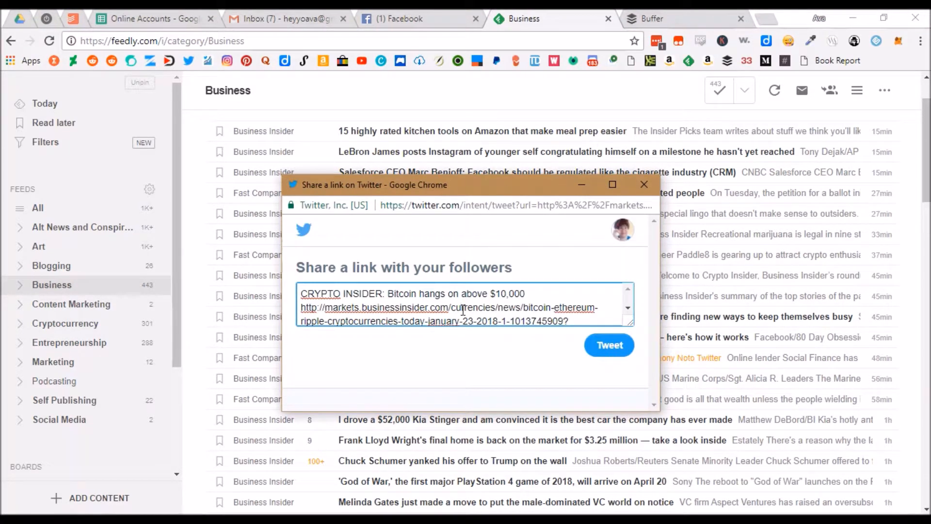
key(ctrl+a)
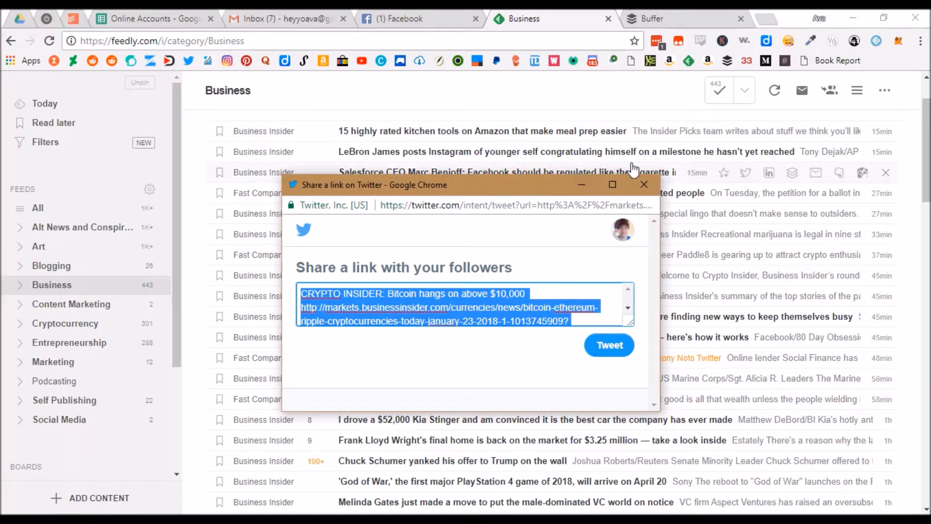
click(645, 184)
Switch to Buffer and queue a Twitter-only post with the copied Bitcoin article text and its suggested photo
click(638, 18)
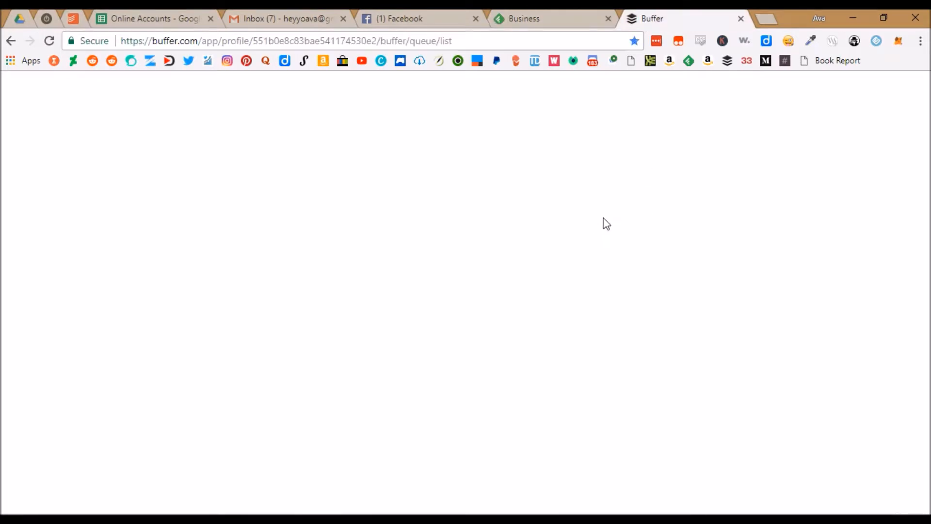
click(432, 237)
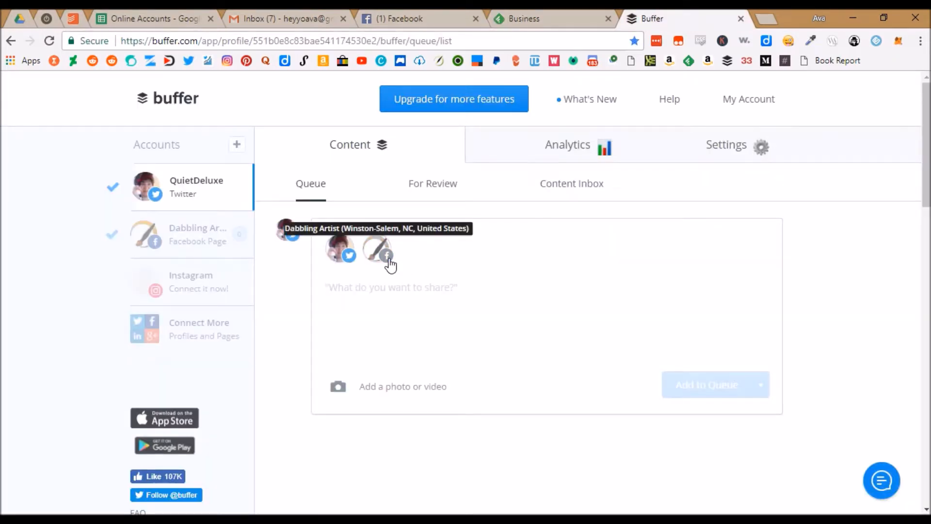
key(ctrl+v)
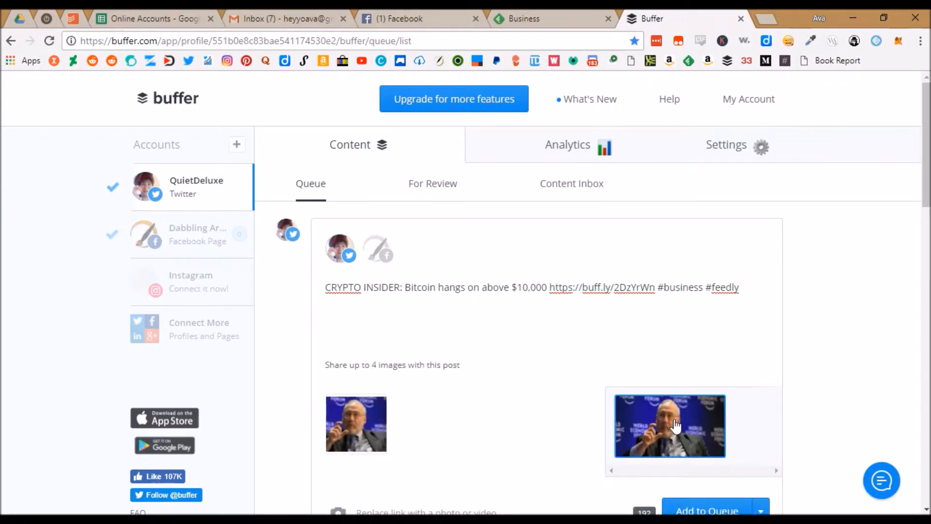
scroll(681, 349, down, 3)
scroll(537, 326, up, 2)
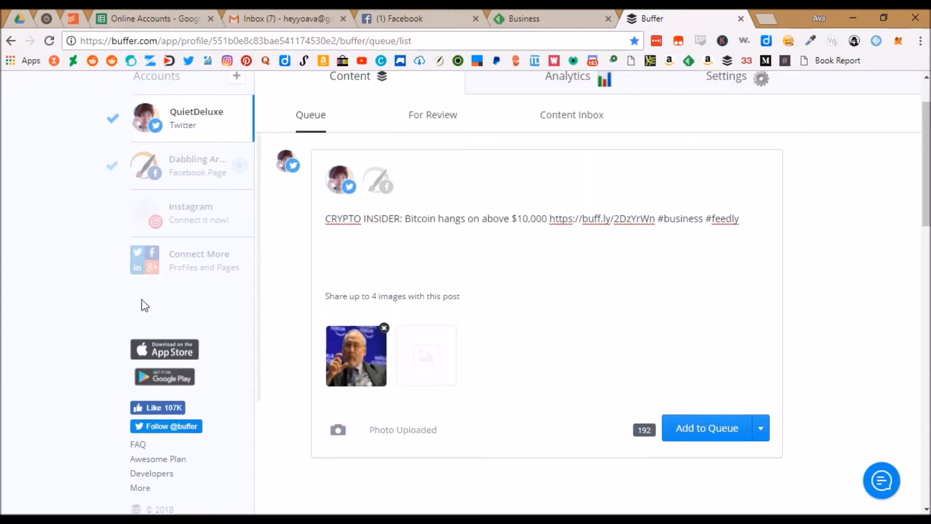
click(698, 429)
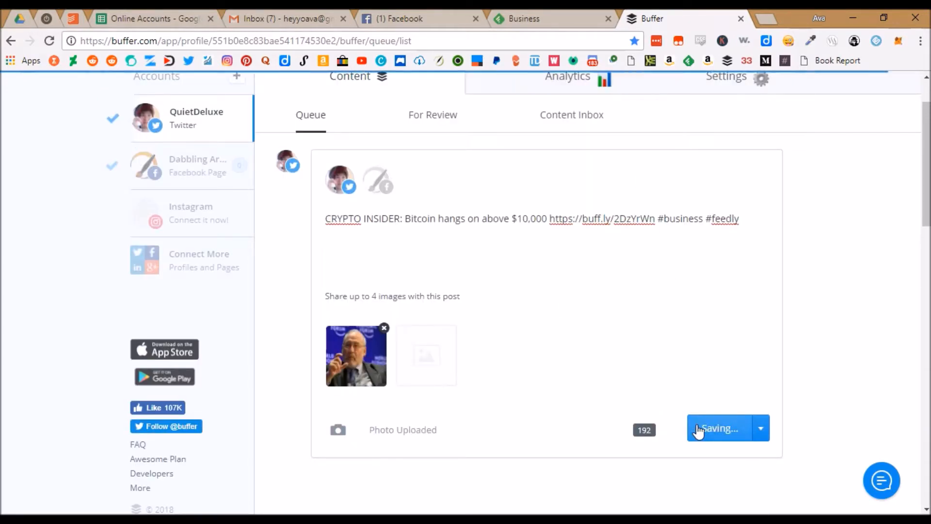
Return to the Business feed in Feedly and browse its headlines for more articles to share
click(546, 19)
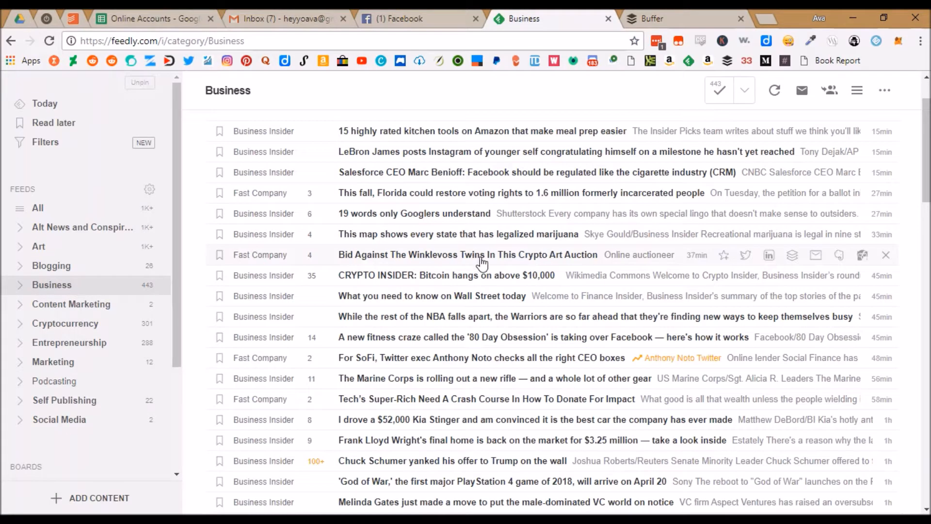
mouse_move(419, 519)
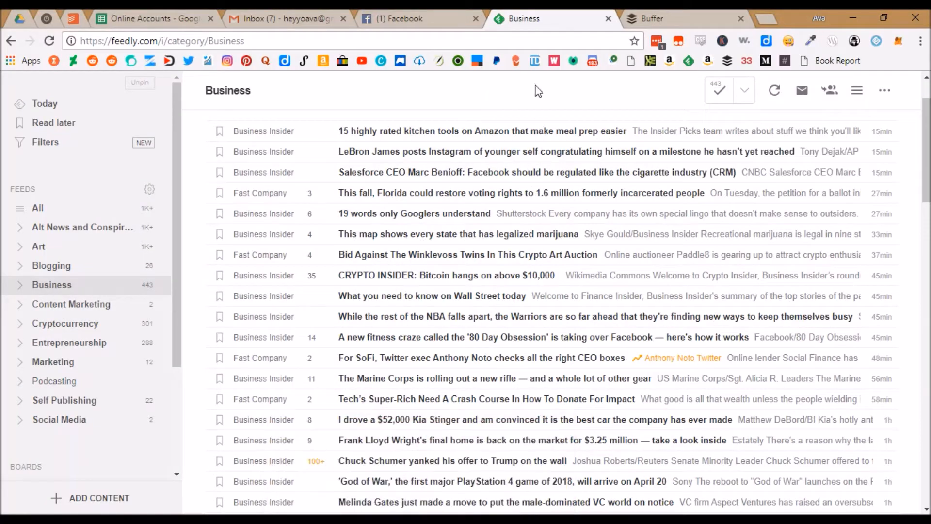
scroll(396, 357, down, 2)
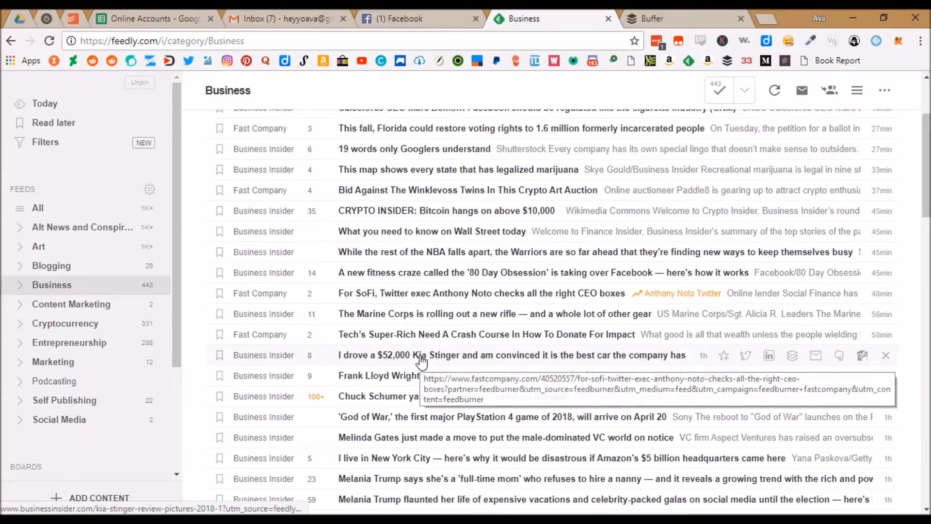
scroll(416, 369, up, 2)
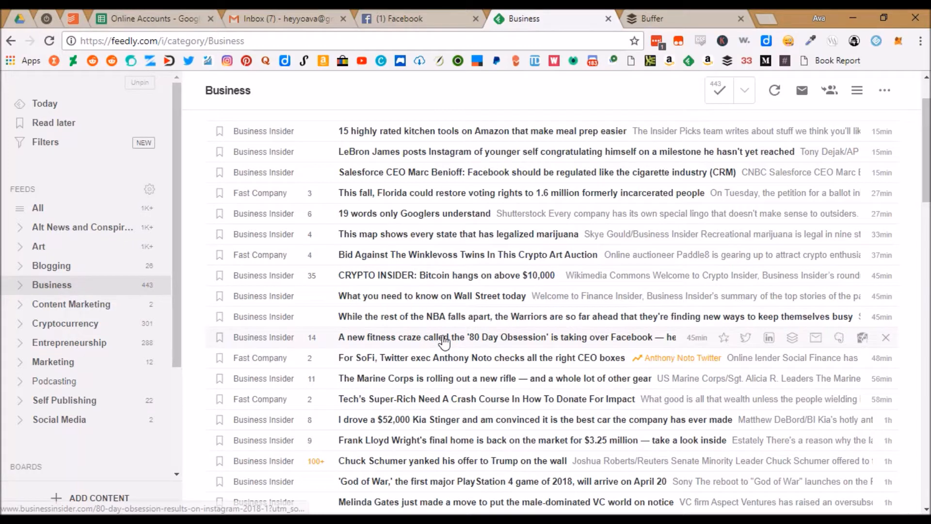
scroll(467, 393, down, 3)
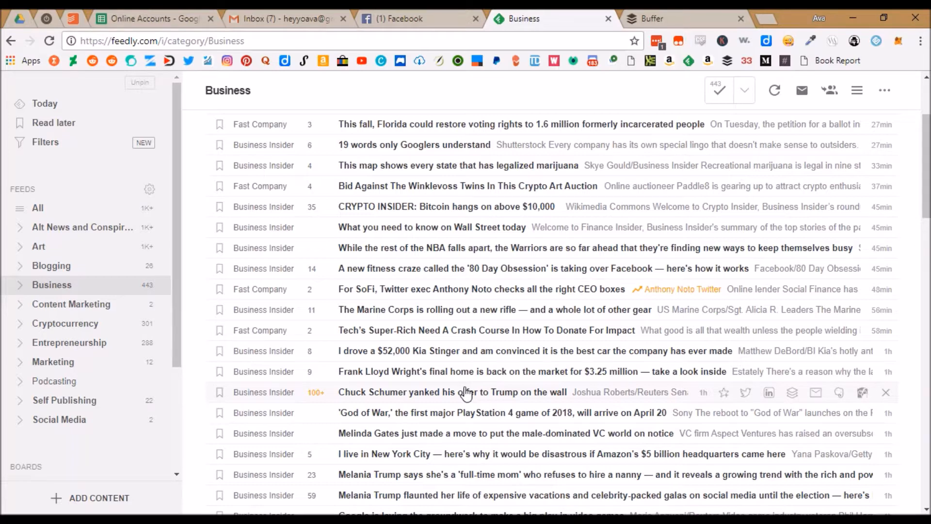
scroll(467, 393, down, 3)
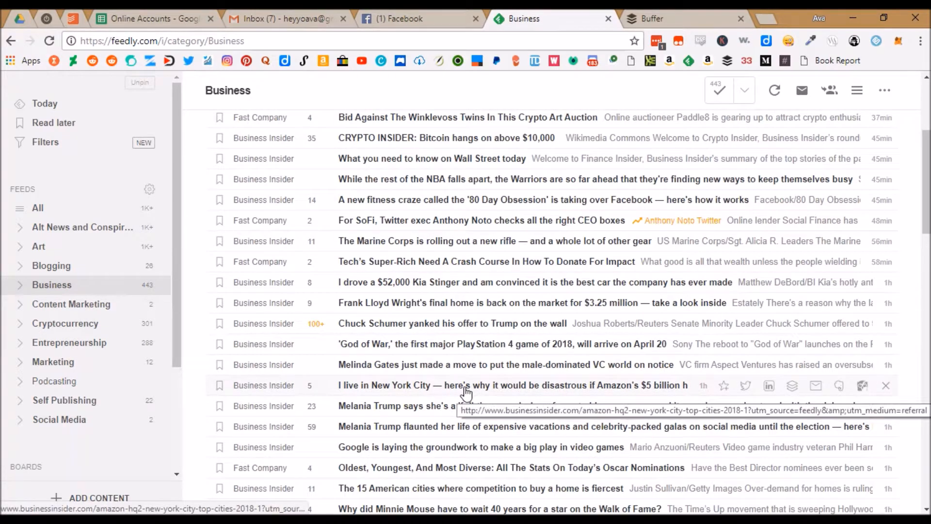
scroll(466, 392, down, 6)
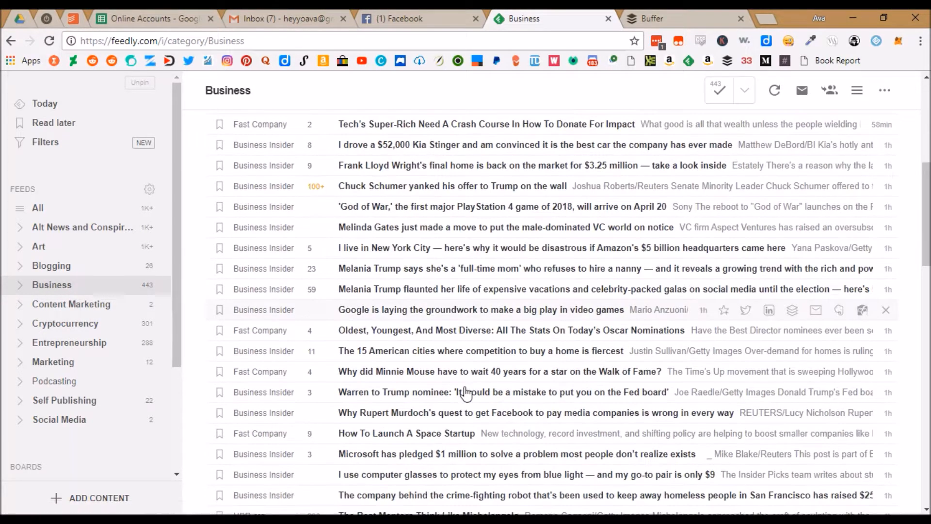
scroll(466, 393, down, 3)
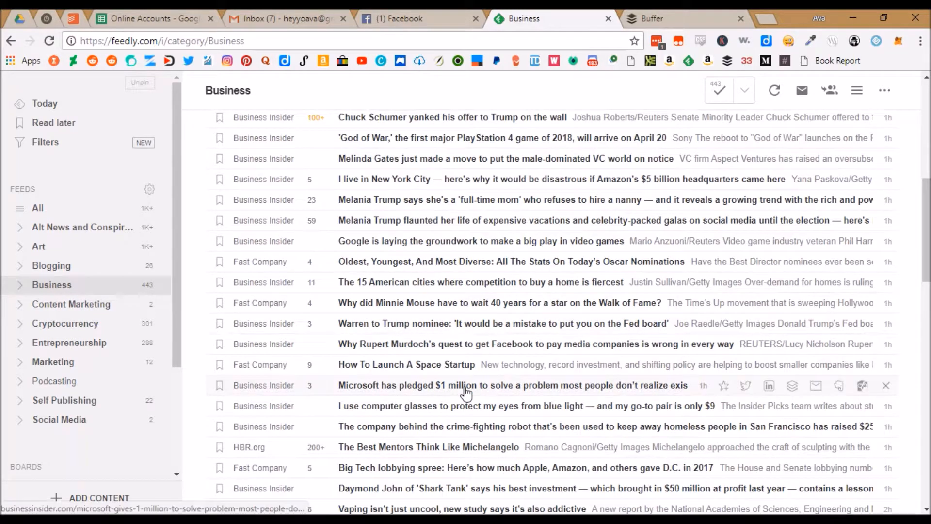
scroll(467, 393, down, 3)
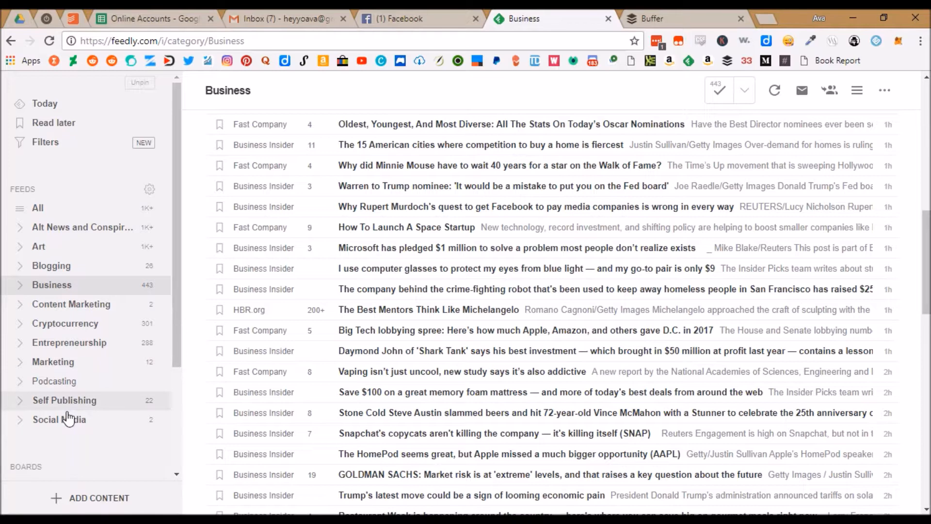
Open the Self Publishing feed and read through its headlines to the end of the list
click(55, 403)
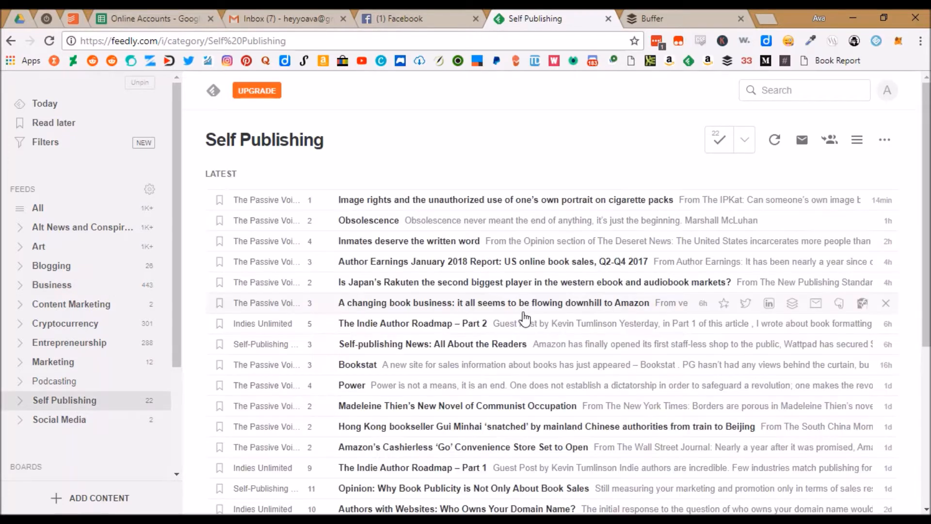
scroll(495, 318, down, 2)
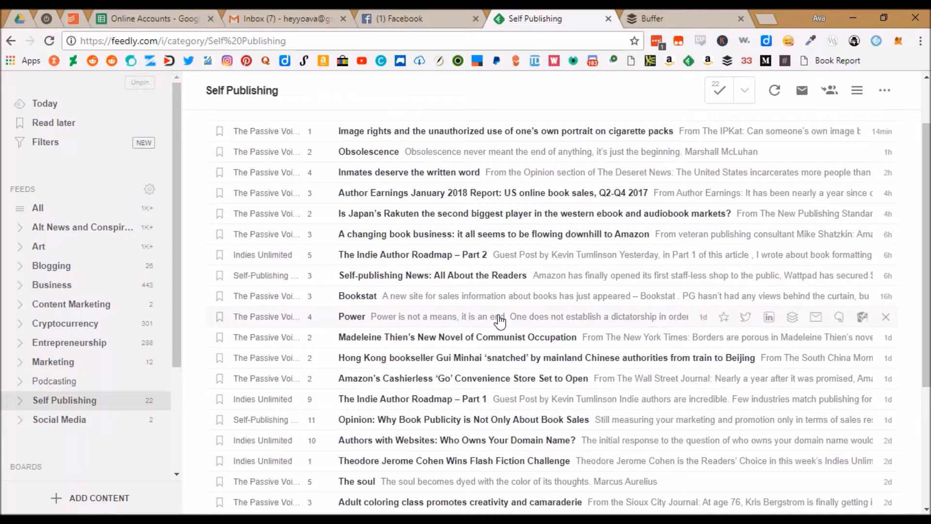
scroll(499, 321, down, 4)
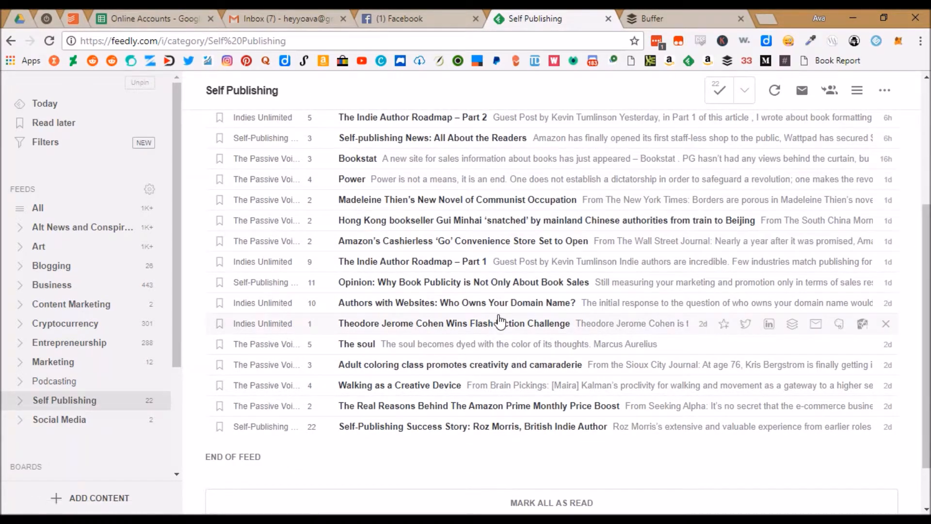
scroll(499, 322, up, 2)
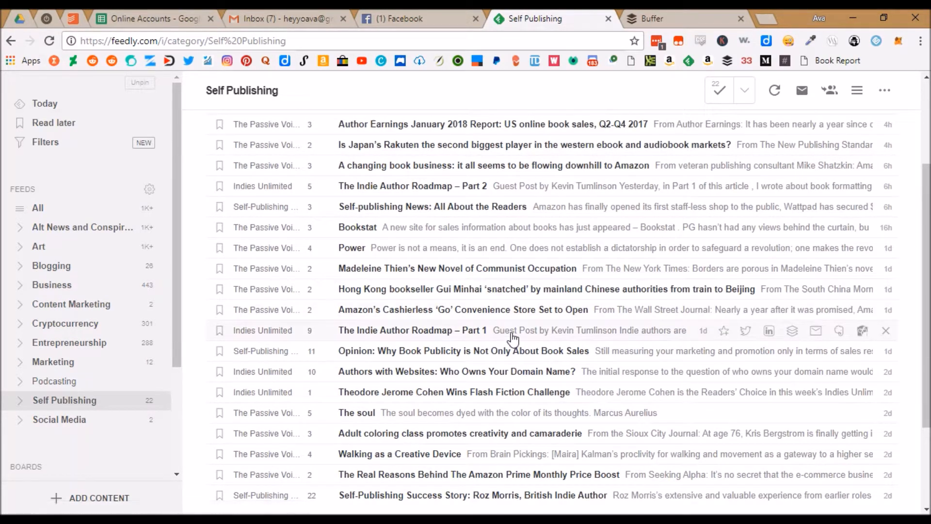
scroll(529, 348, down, 2)
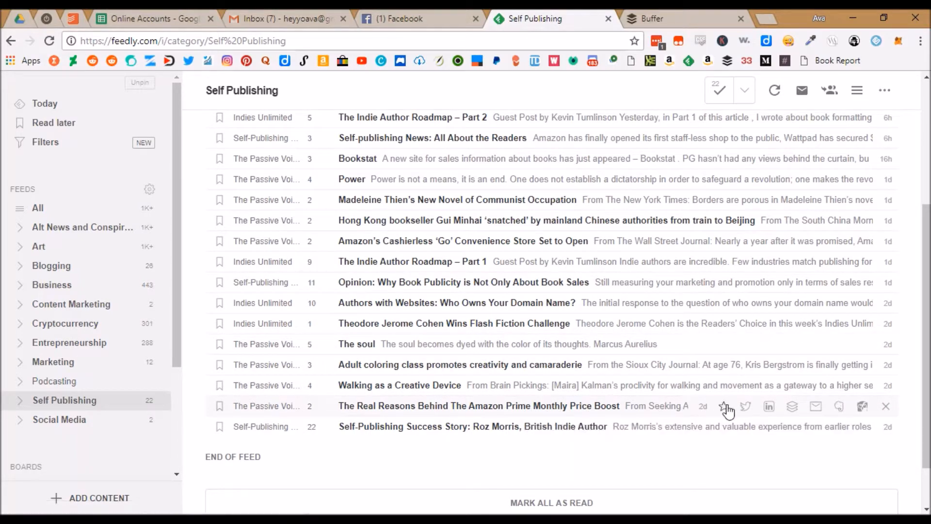
Copy the Twitter share text of "The Real Reasons Behind The Amazon Prime Monthly Price Boost" and queue it in Buffer with its suggested photo
click(745, 407)
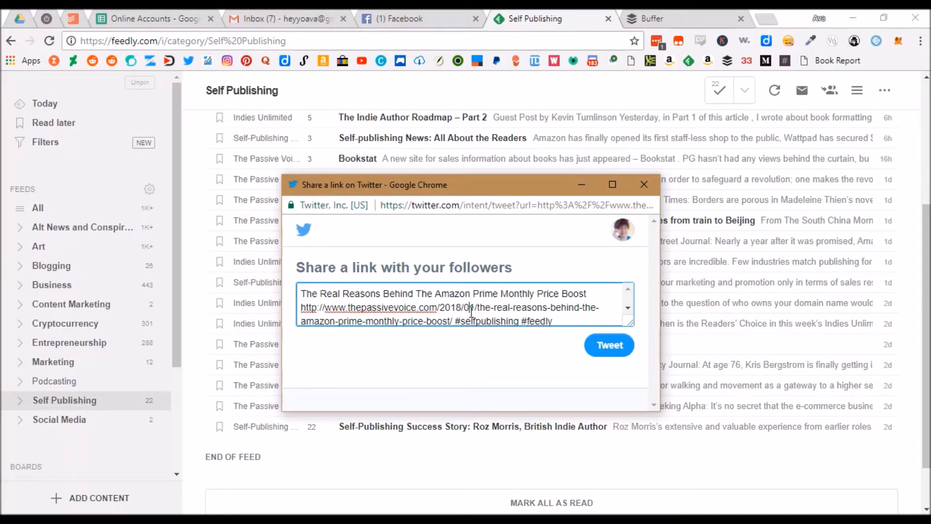
key(ctrl+a)
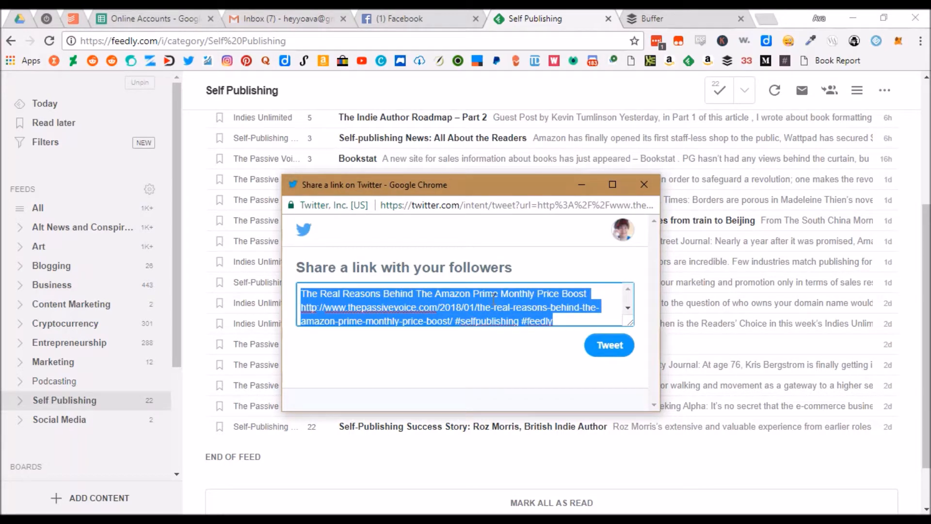
click(649, 19)
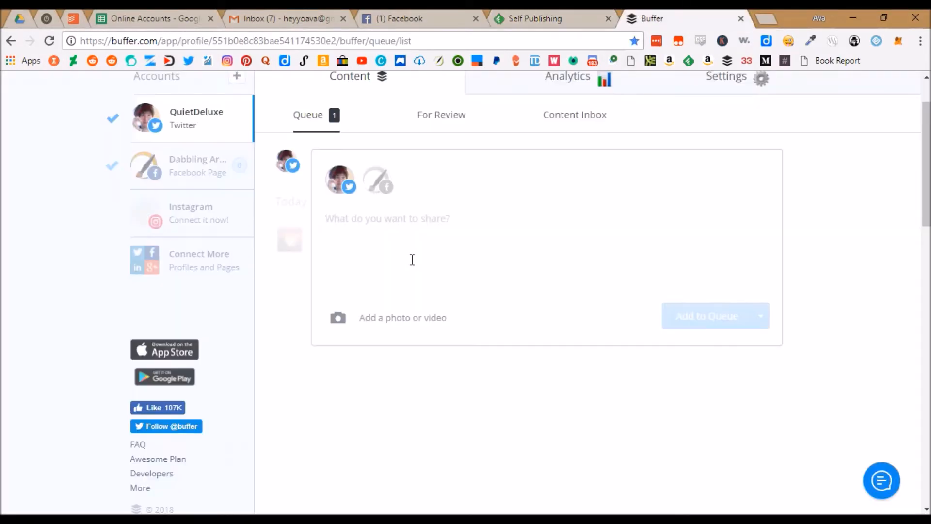
text(The Real Reasons Behind The Amazon Prime Monthly Price Boost https://www.thepassivevoice.com/2018/01/the-real-reasons-behind-the-amazon-prime-monthly-price-boost/ #selfpublishing #feedly)
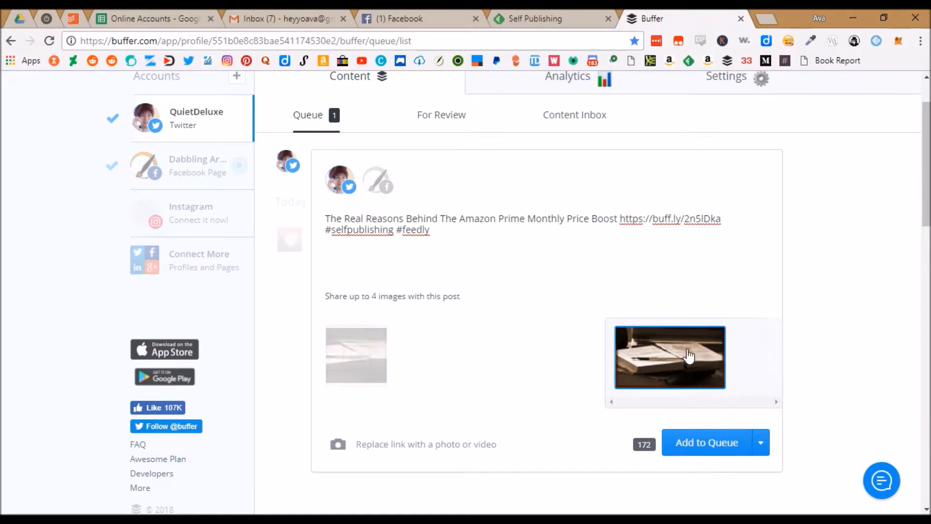
click(693, 453)
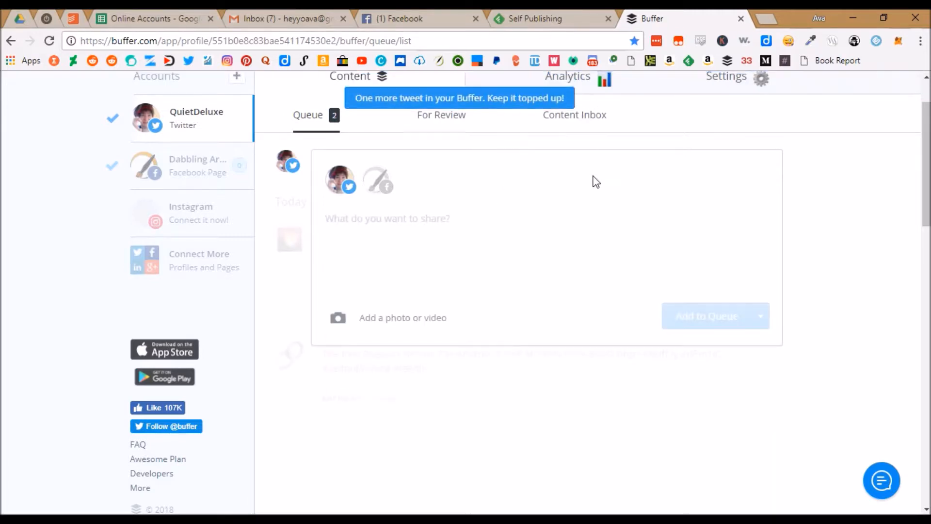
Return to the Self Publishing feed in Feedly and close the leftover Twitter share window without tweeting
click(569, 18)
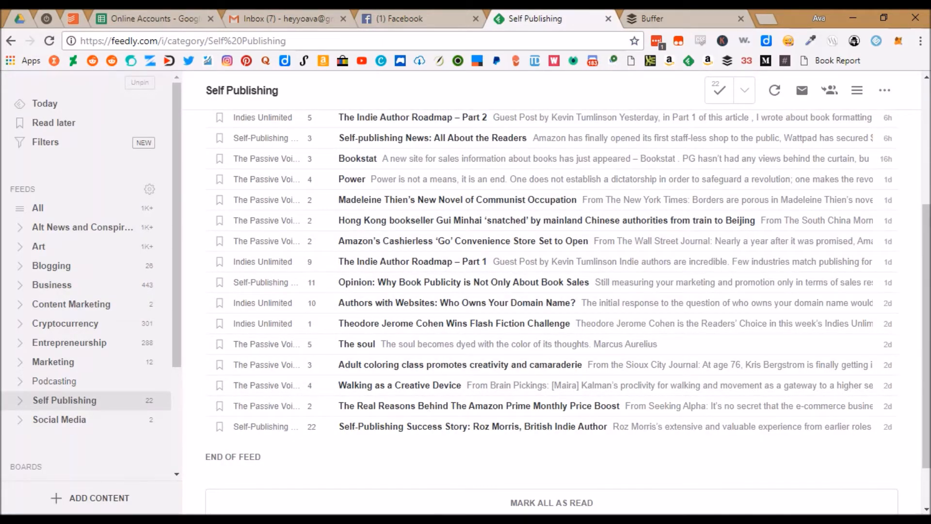
mouse_move(418, 519)
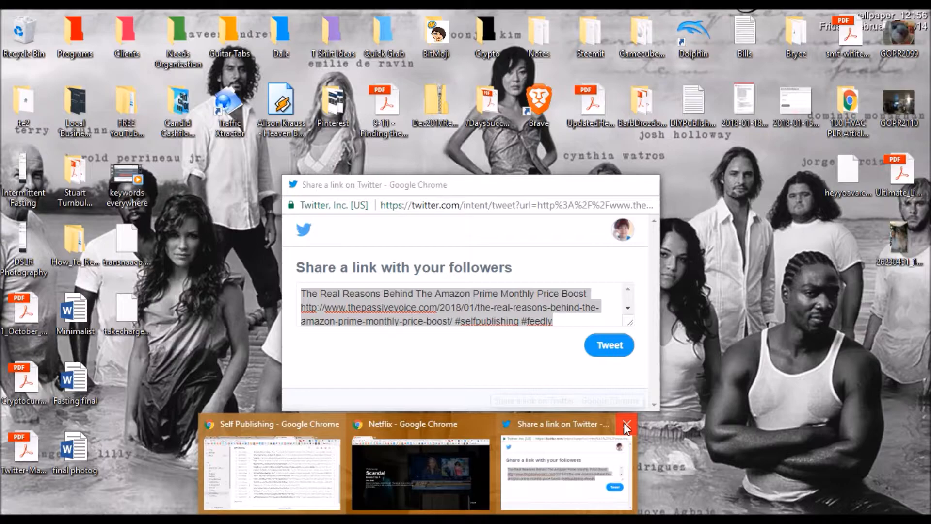
click(624, 423)
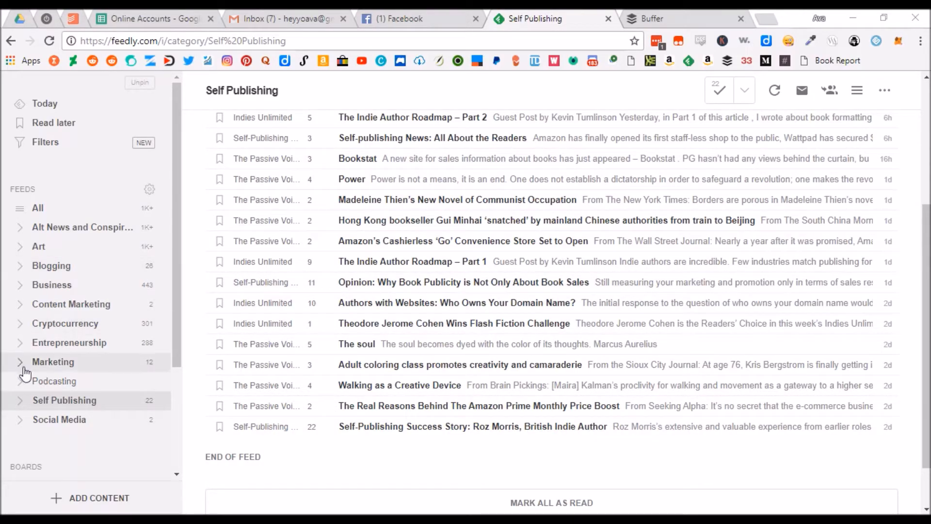
Browse to the Marketing feed and preview the article "The Marketing Framework That is a Must For Your Business", closing it again
click(71, 430)
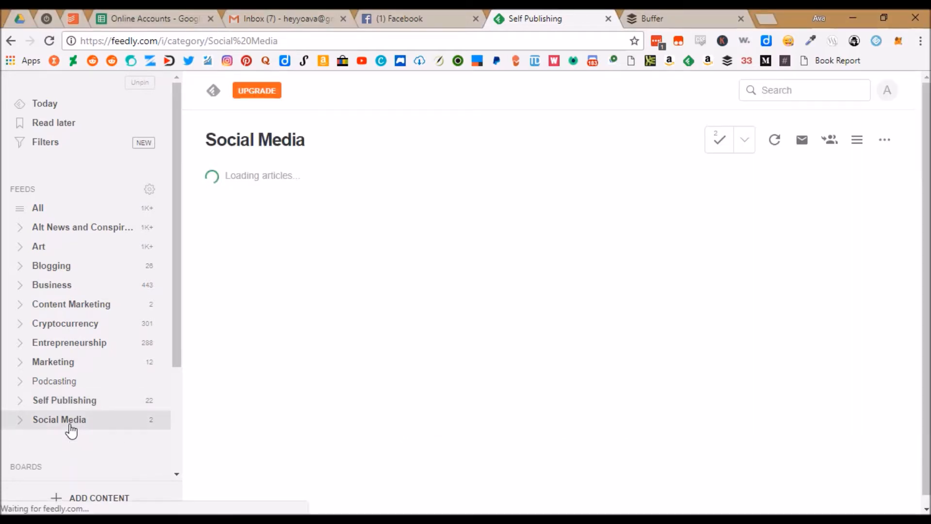
click(68, 369)
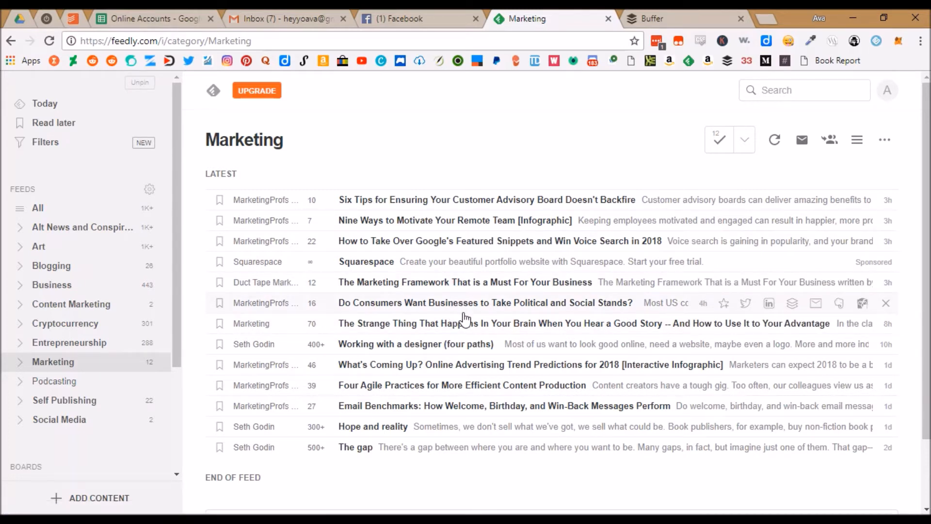
click(480, 286)
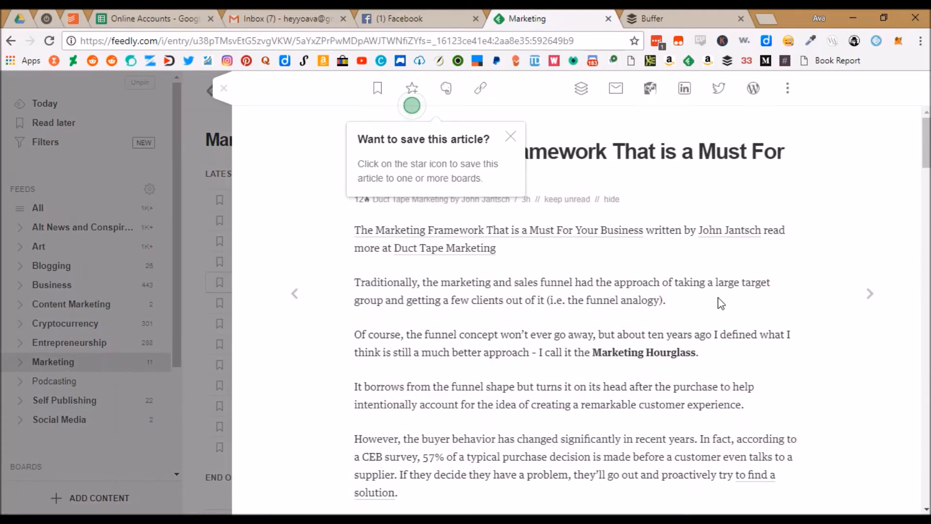
click(220, 90)
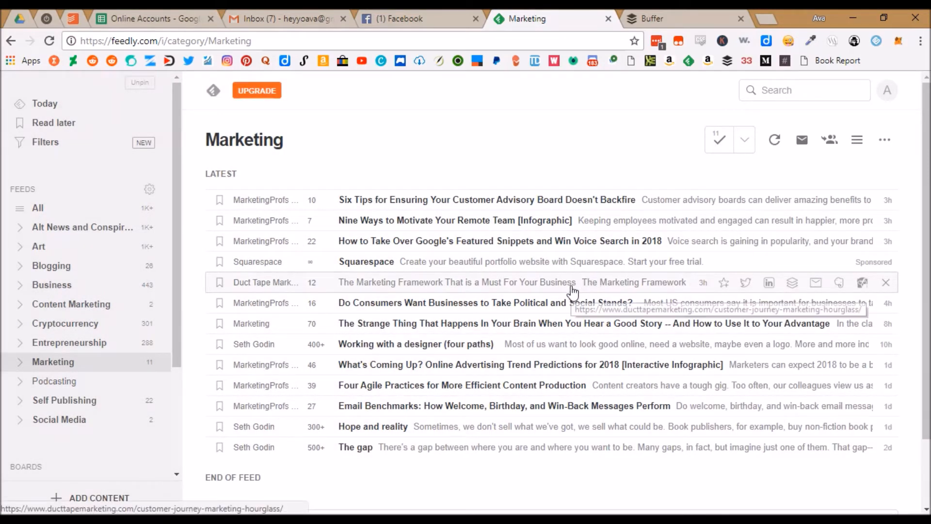
Copy the Twitter share text of the article "The Marketing Framework That is a Must For Your Business" without tweeting it
click(745, 283)
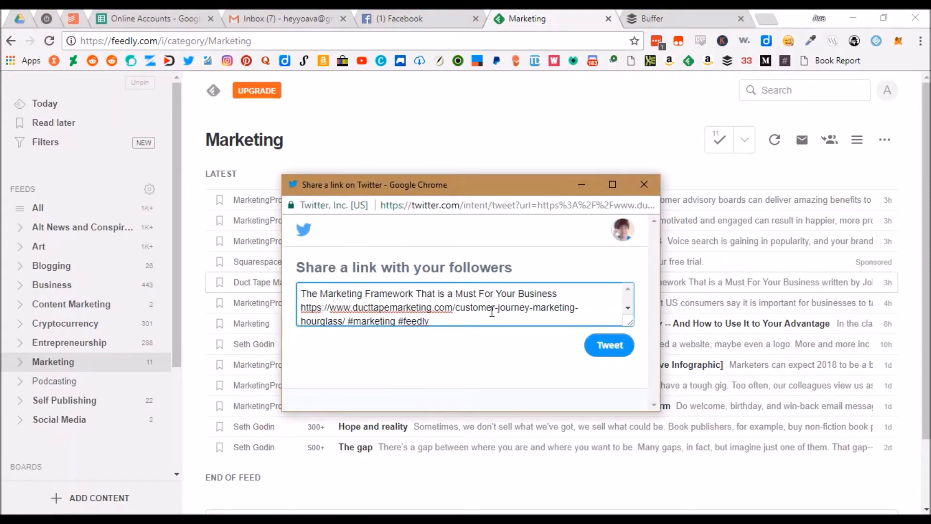
key(ctrl+a)
key(ctrl+c)
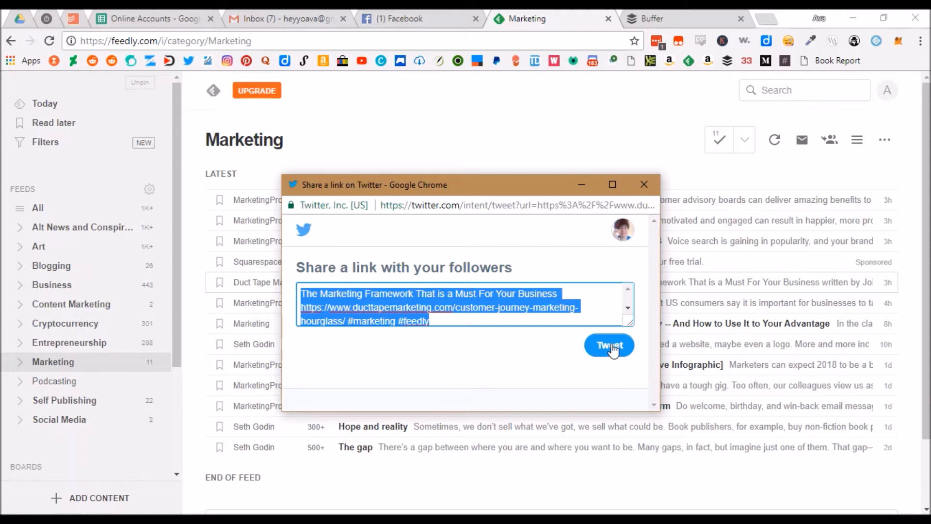
click(644, 184)
Switch to Buffer and queue a Twitter post with the copied marketing article text and the suggested hourglass image
click(683, 17)
click(439, 229)
key(ctrl+v)
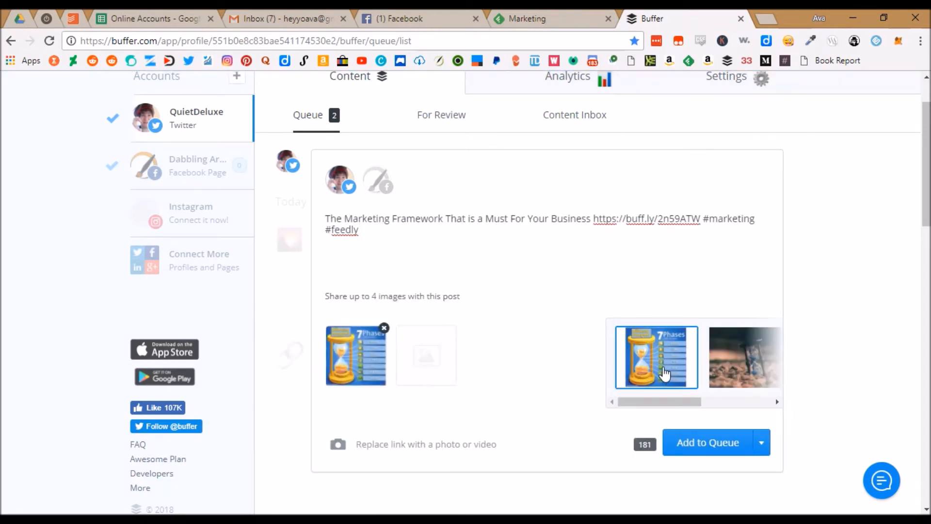
click(709, 445)
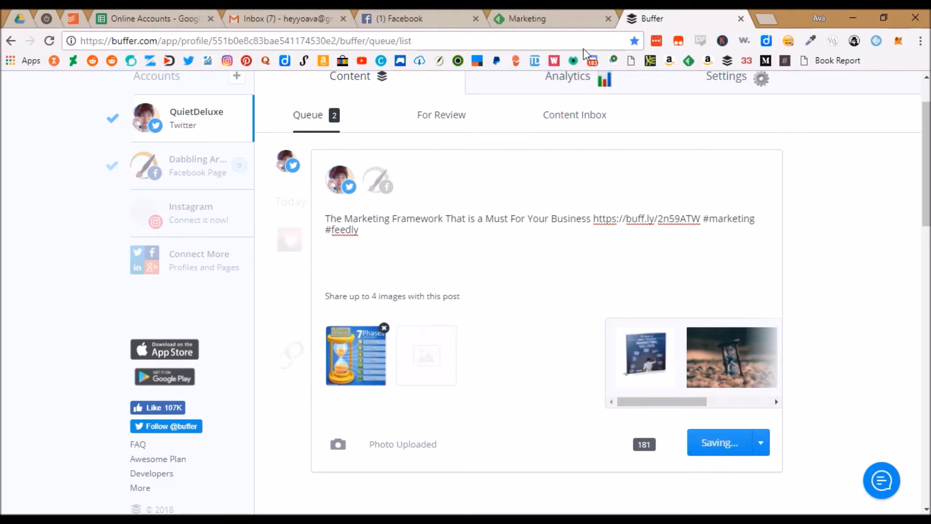
Return to Feedly and look through the Entrepreneurship, All and Art feeds for more articles to share
click(527, 20)
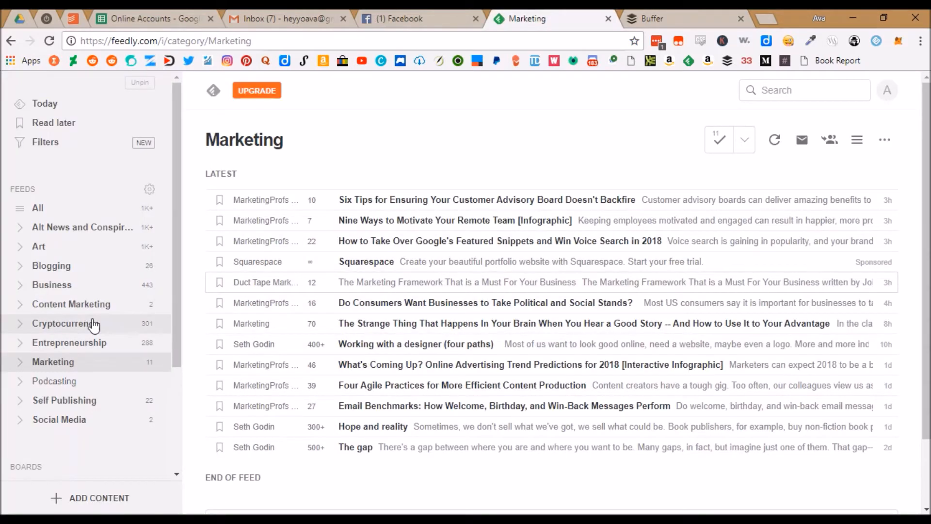
click(70, 343)
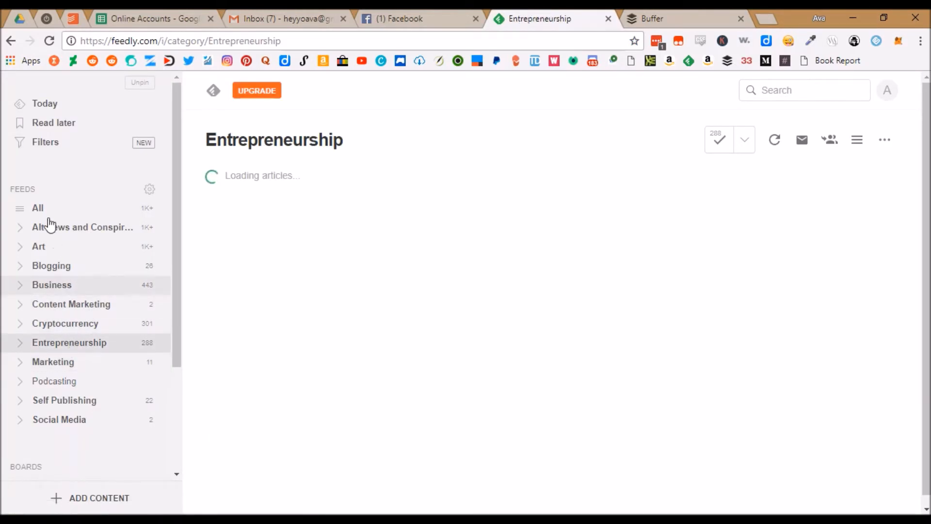
click(38, 208)
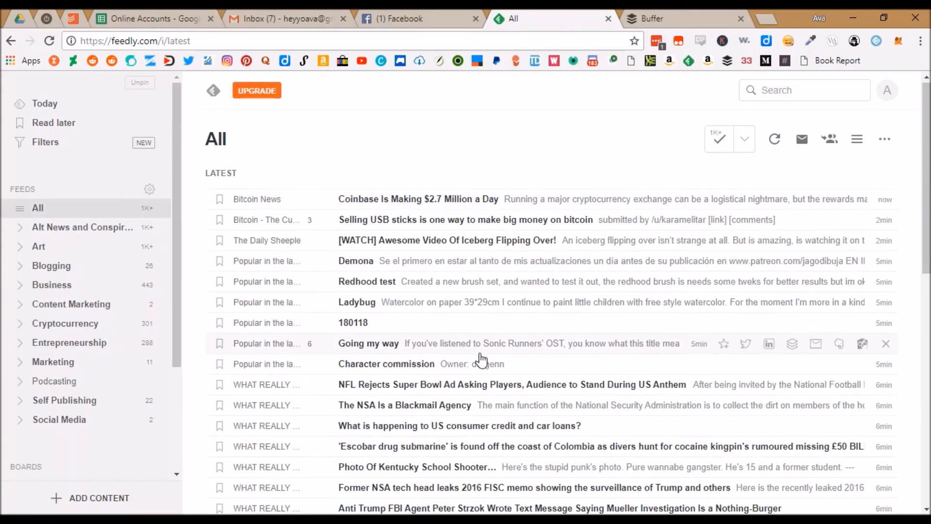
scroll(480, 358, down, 6)
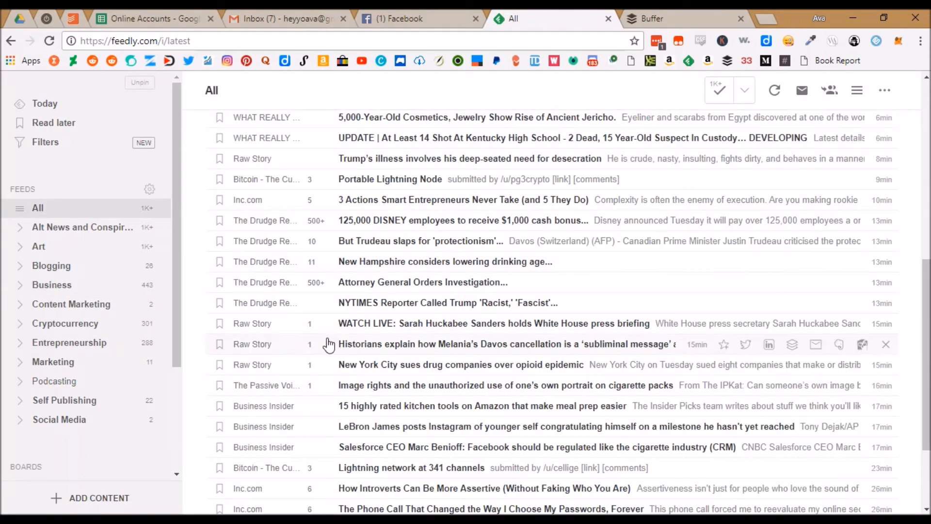
scroll(414, 339, down, 3)
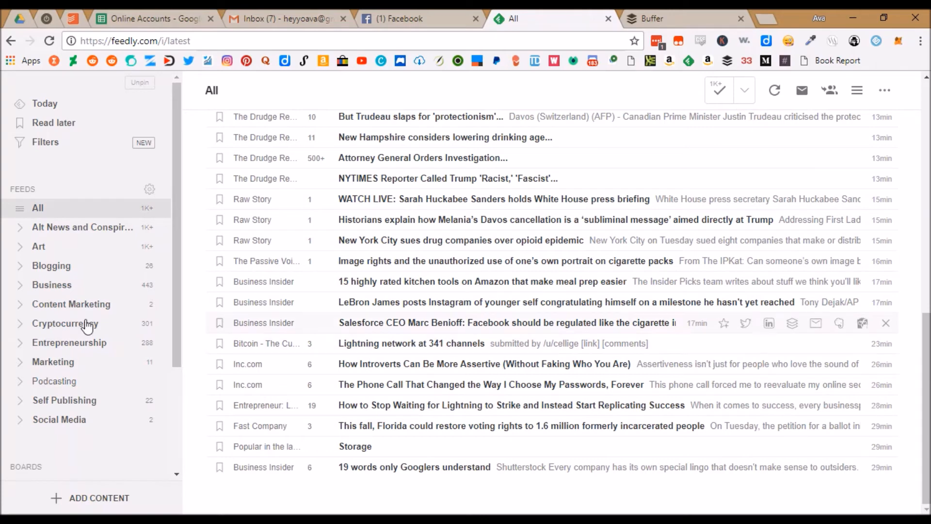
click(39, 248)
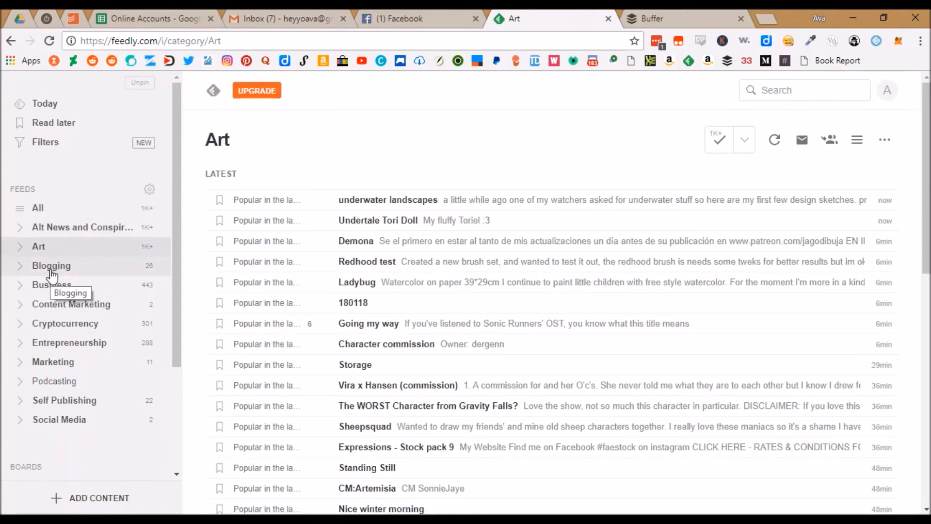
Open the Blogging feed, switch it to Title-Only View and look through its headlines
click(52, 274)
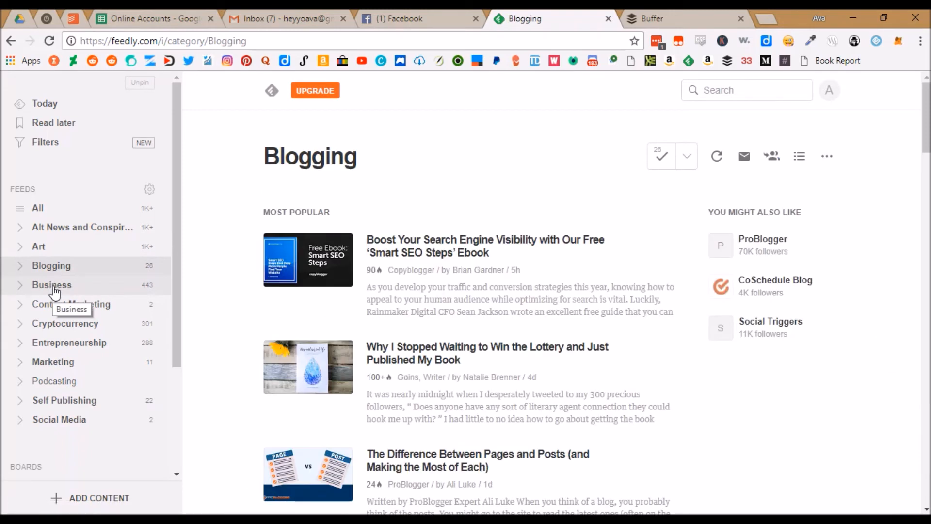
click(799, 162)
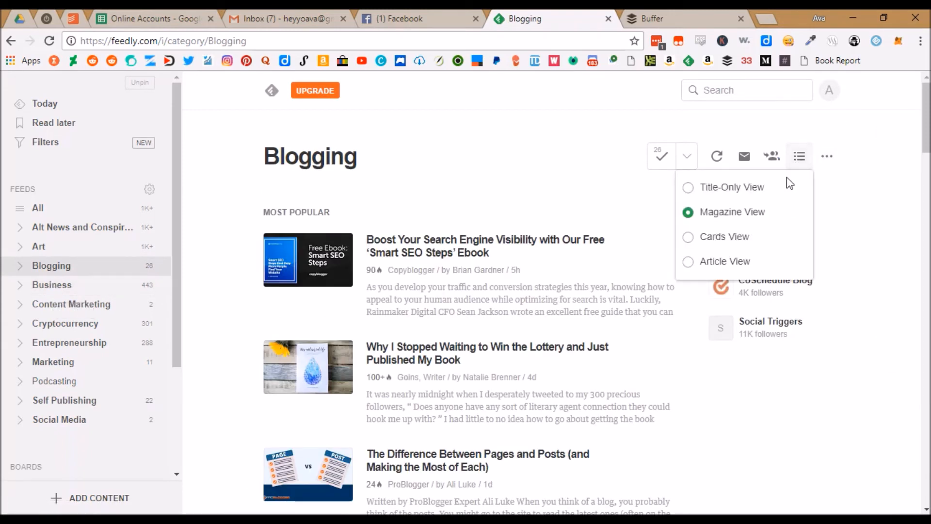
click(705, 190)
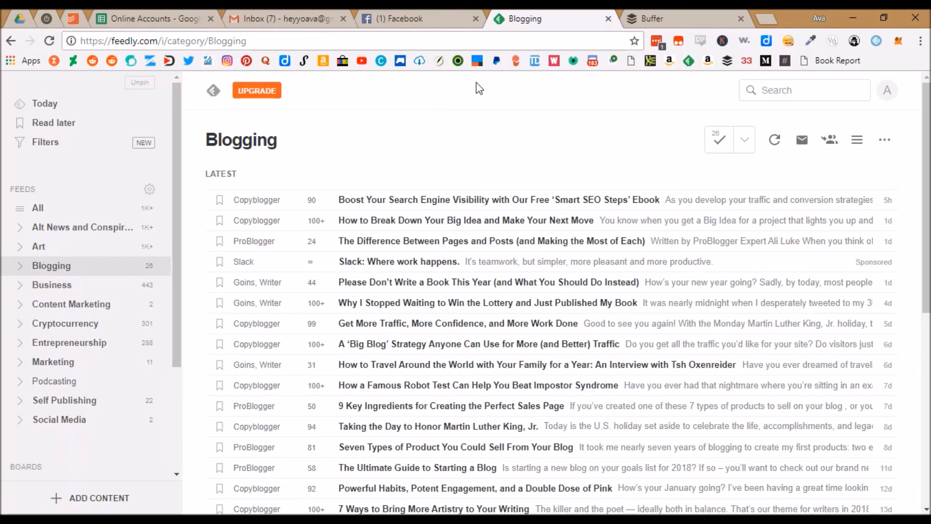
scroll(592, 323, down, 5)
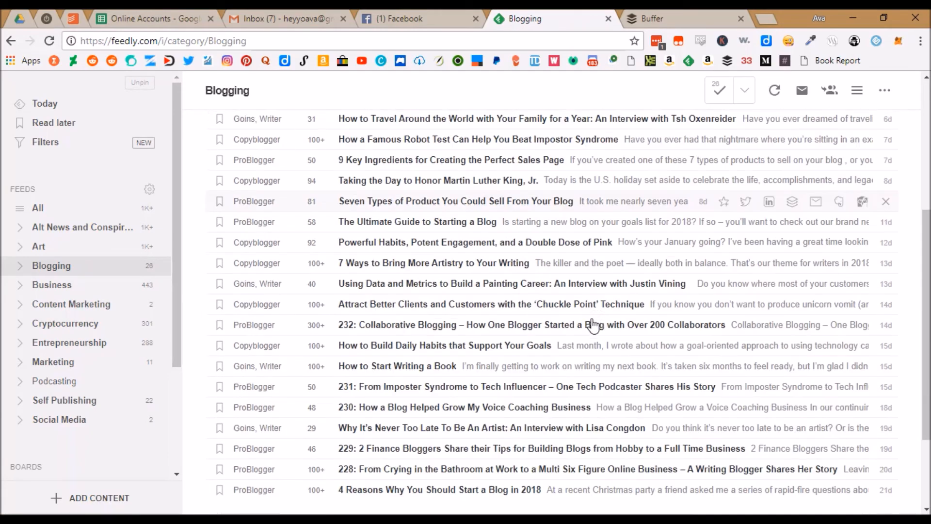
scroll(592, 324, down, 2)
scroll(526, 221, up, 10)
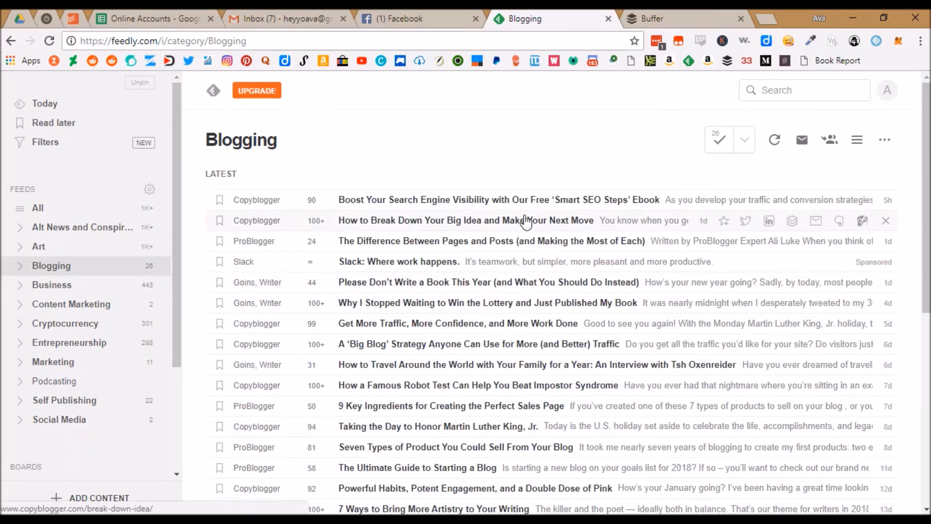